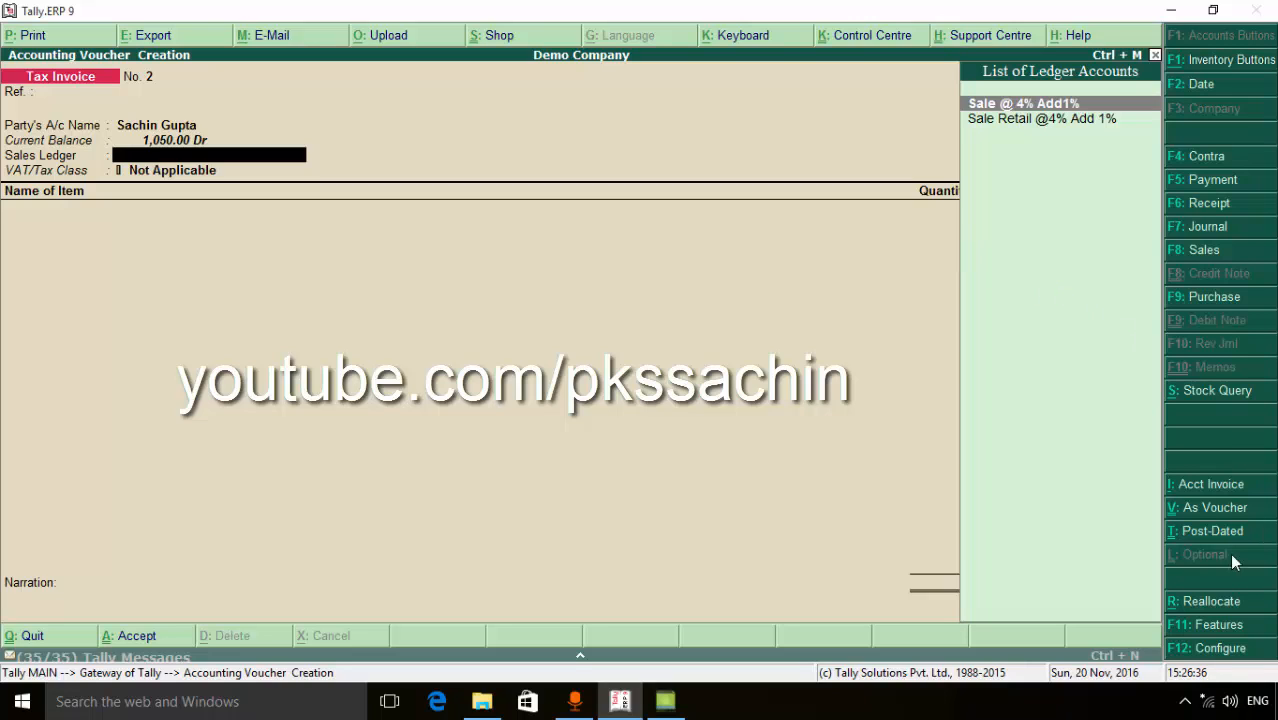
Configure the sales invoice so that Use Common Ledger A/c for Item Allocation is No, and accept the remaining configuration options.
click(1215, 652)
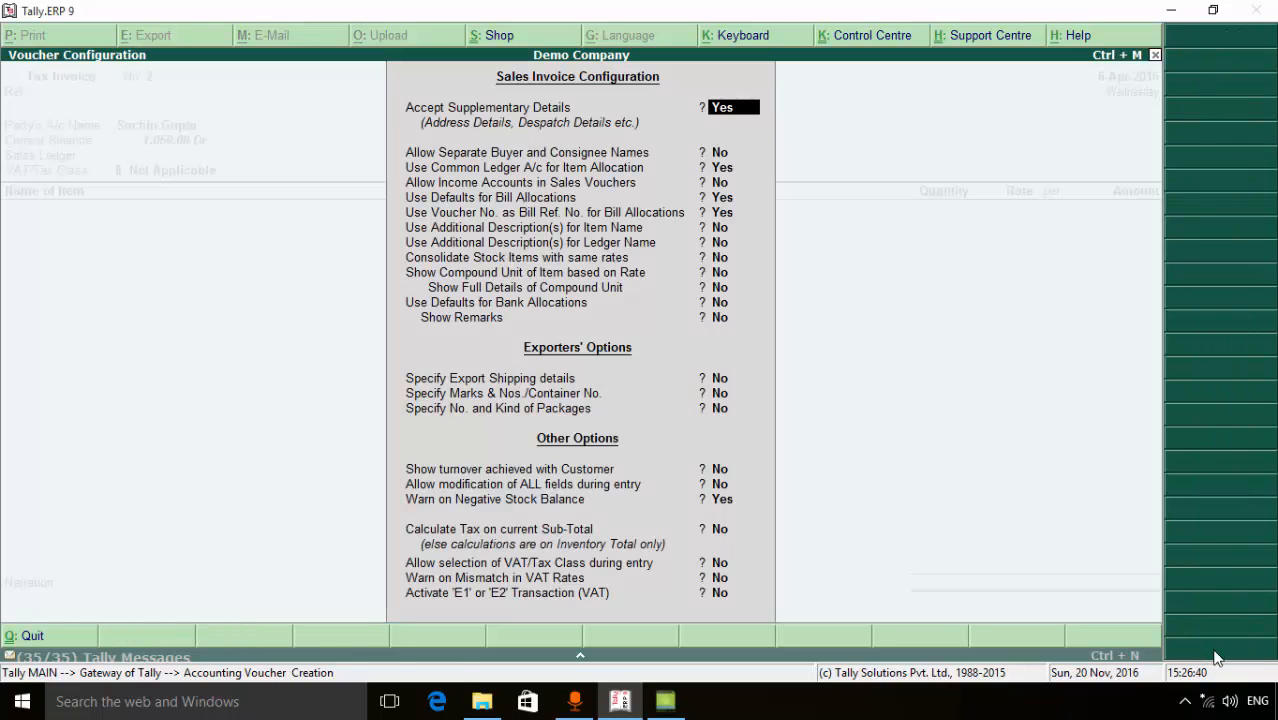
key(Return)
key(Return)
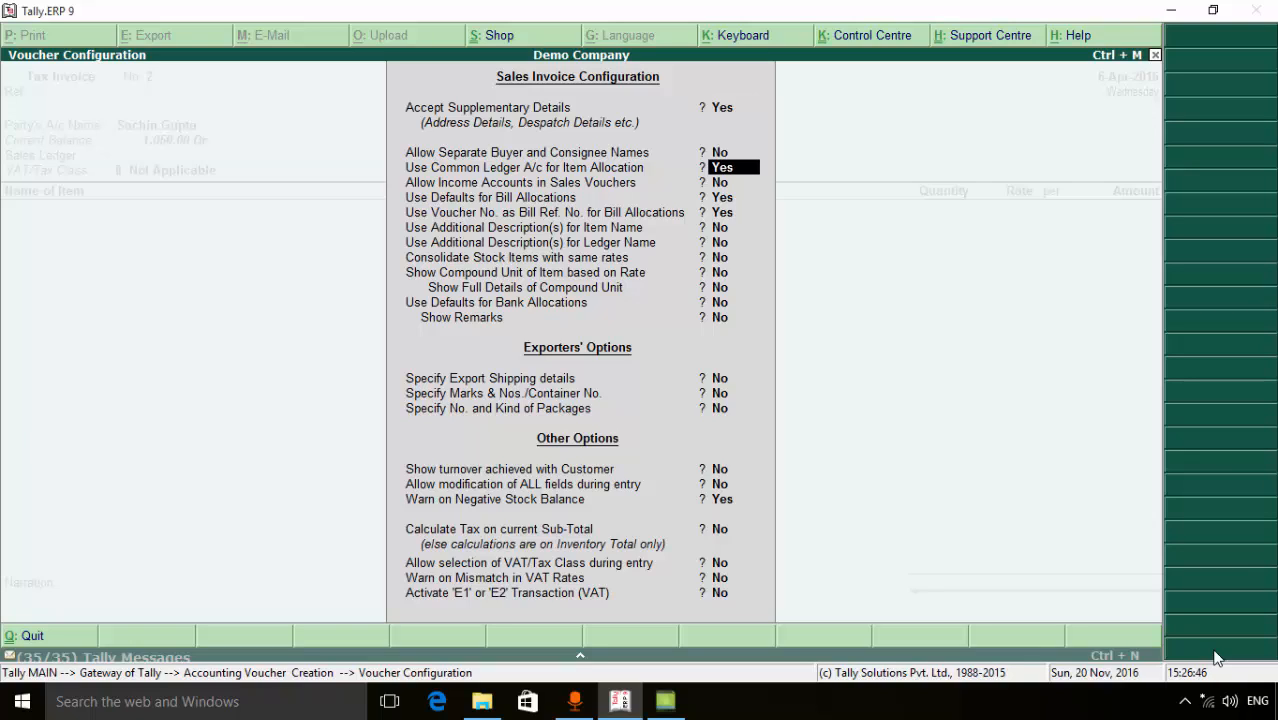
text(n)
key(Return)
key(Return)
key(Return)
key(Return)
key(Return)
key(Return)
key(Return)
key(Return)
key(Return)
key(Return)
key(Return)
key(Return)
key(Return)
key(Return)
key(Return)
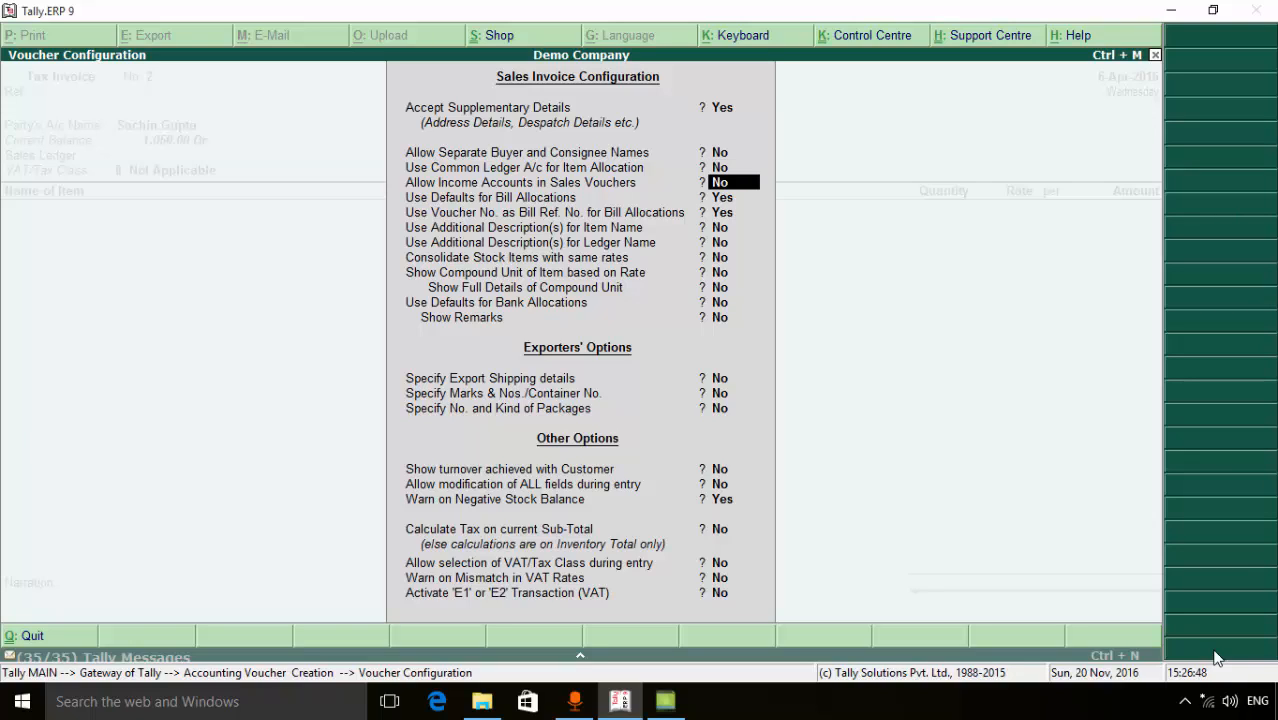
key(Return)
key(Return)
key(Return)
key(Return)
key(Return)
key(Return)
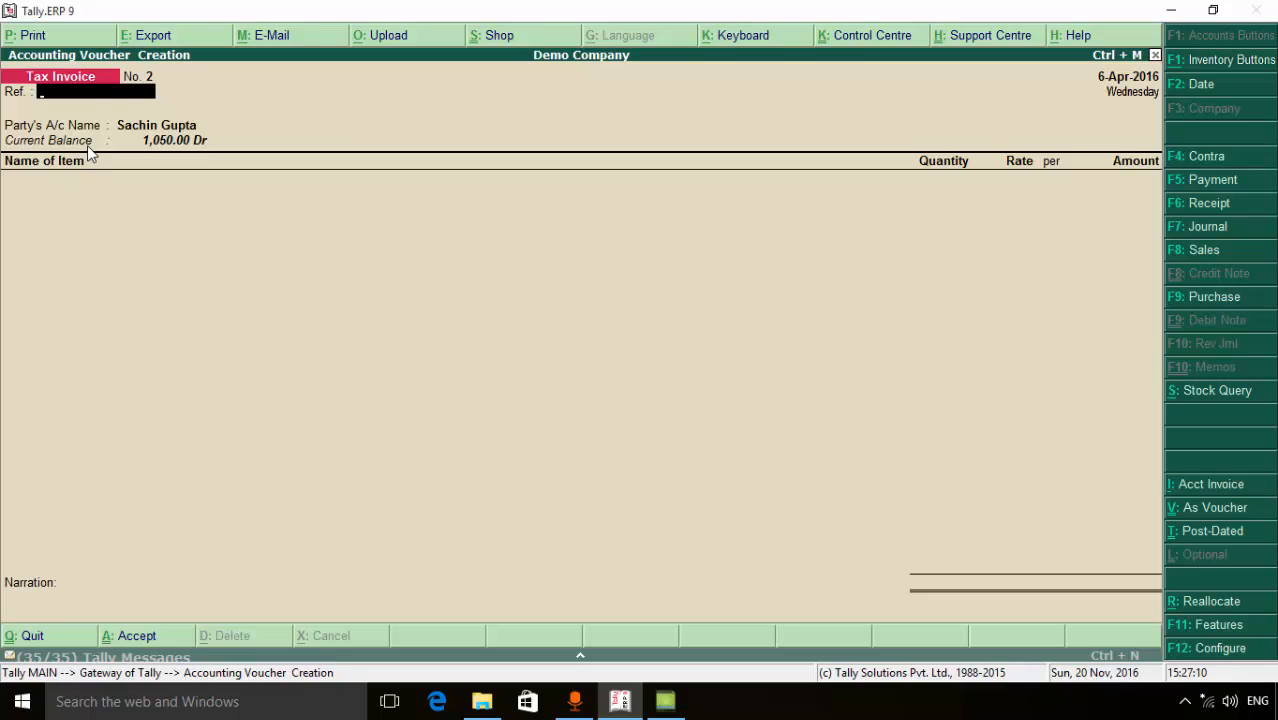
Accept the invoice's reference, party account and supplementary details to reach the first item line.
key(Return)
key(Return)
key(Return)
key(Return)
key(Return)
key(Return)
key(Return)
key(Return)
key(Return)
key(Return)
key(Return)
key(Return)
key(Return)
key(Return)
key(Return)
key(Return)
key(Return)
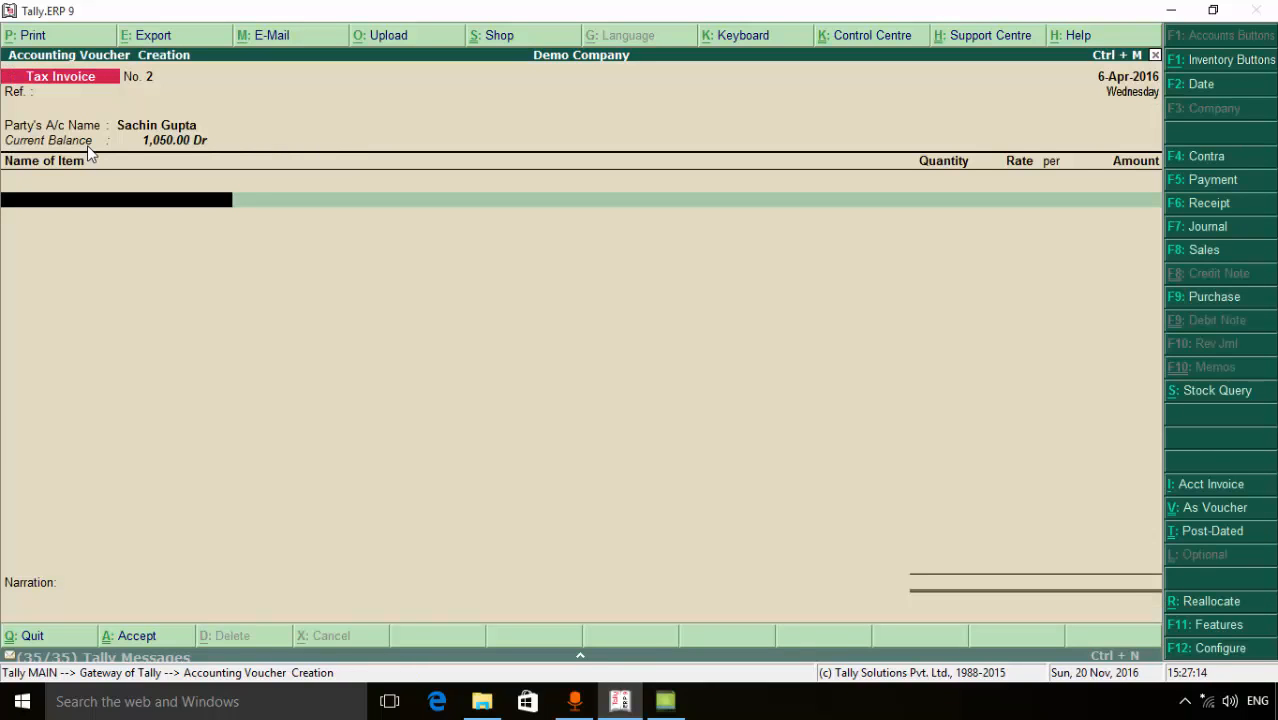
Add Item 1 to the invoice with a quantity of 100 pcs at a rate of 10.00 per piece.
text(I)
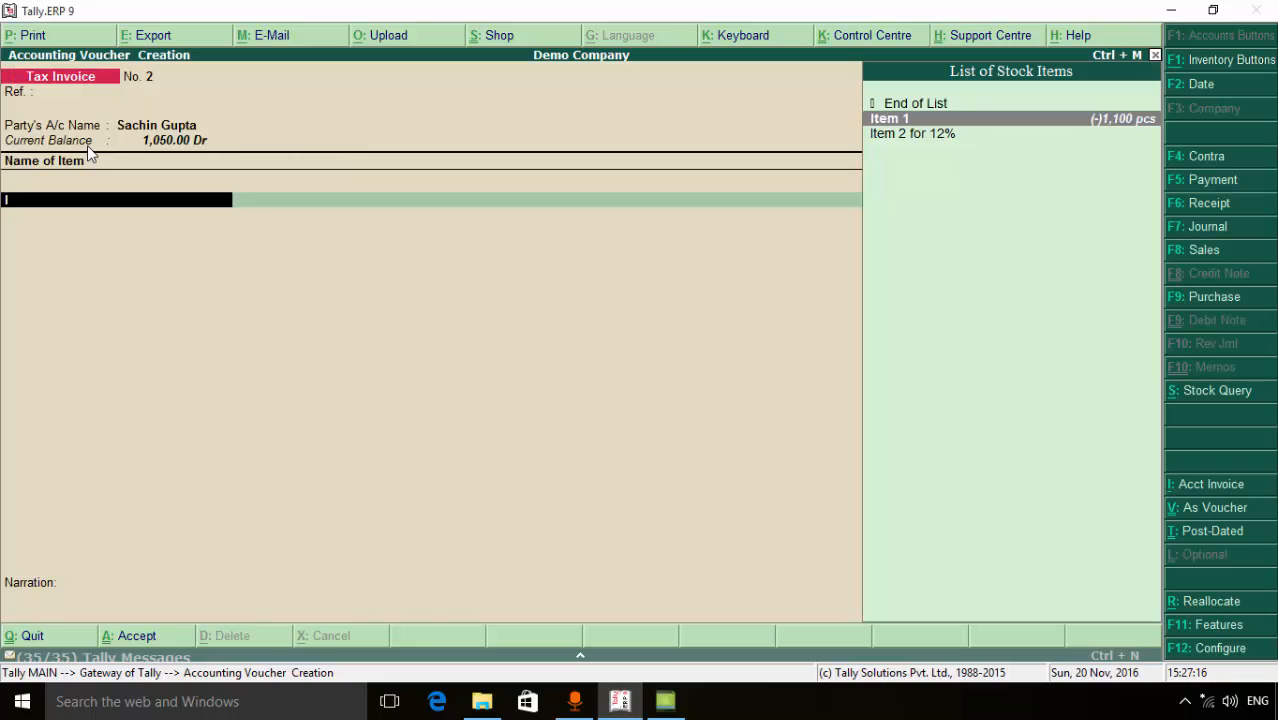
key(Return)
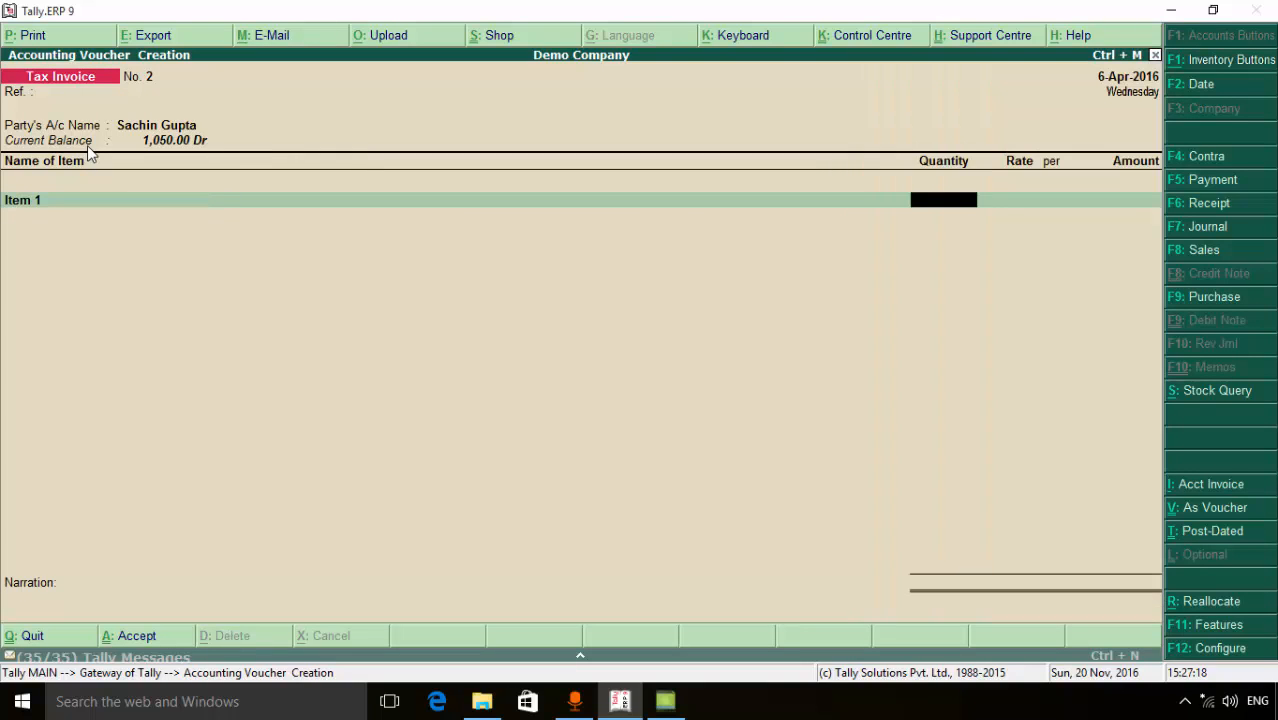
text(100)
key(Return)
text(10)
key(Return)
key(Return)
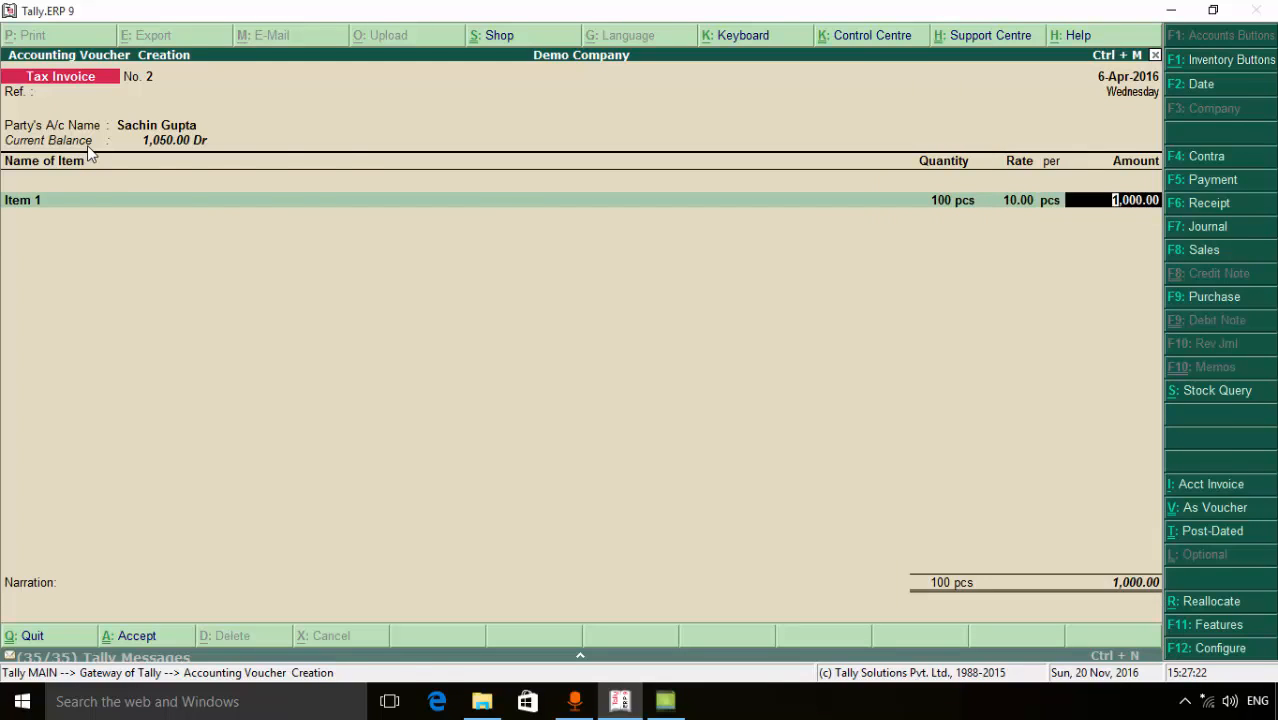
Allocate the amount of Item 1 to the sales ledger Sale @ 4% Add1% in its accounting details.
key(Return)
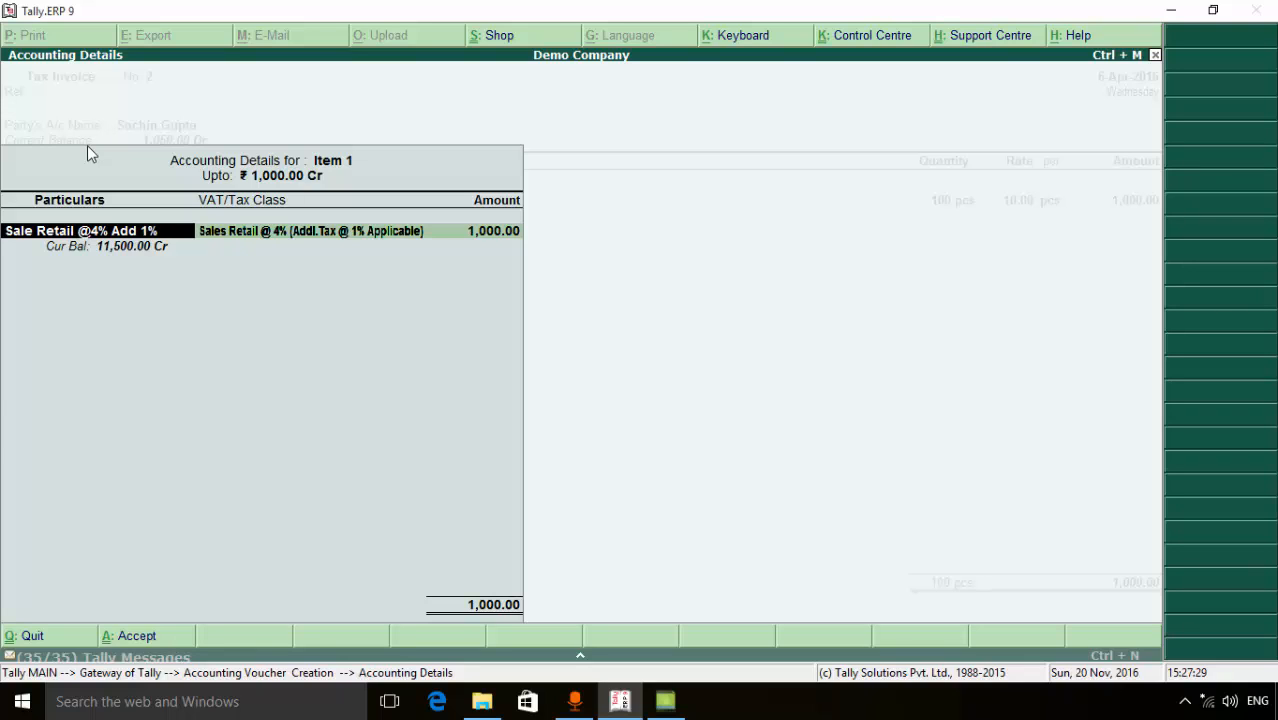
text(S)
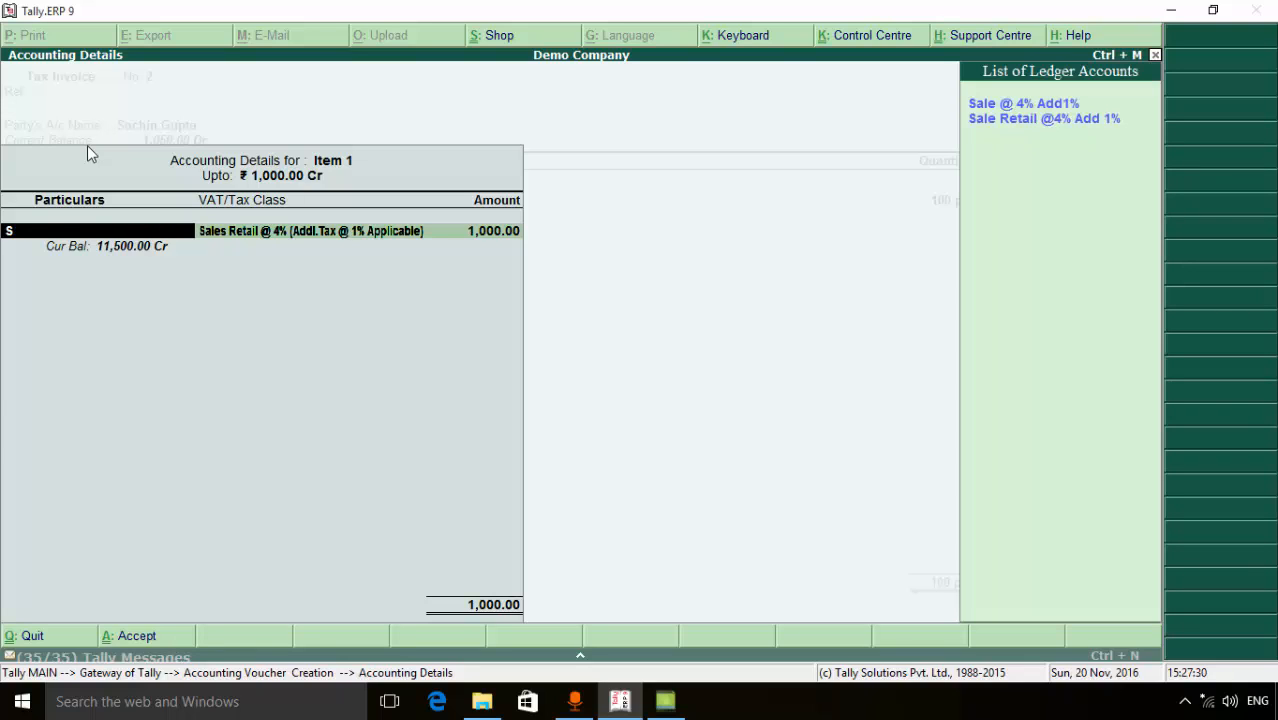
key(Down)
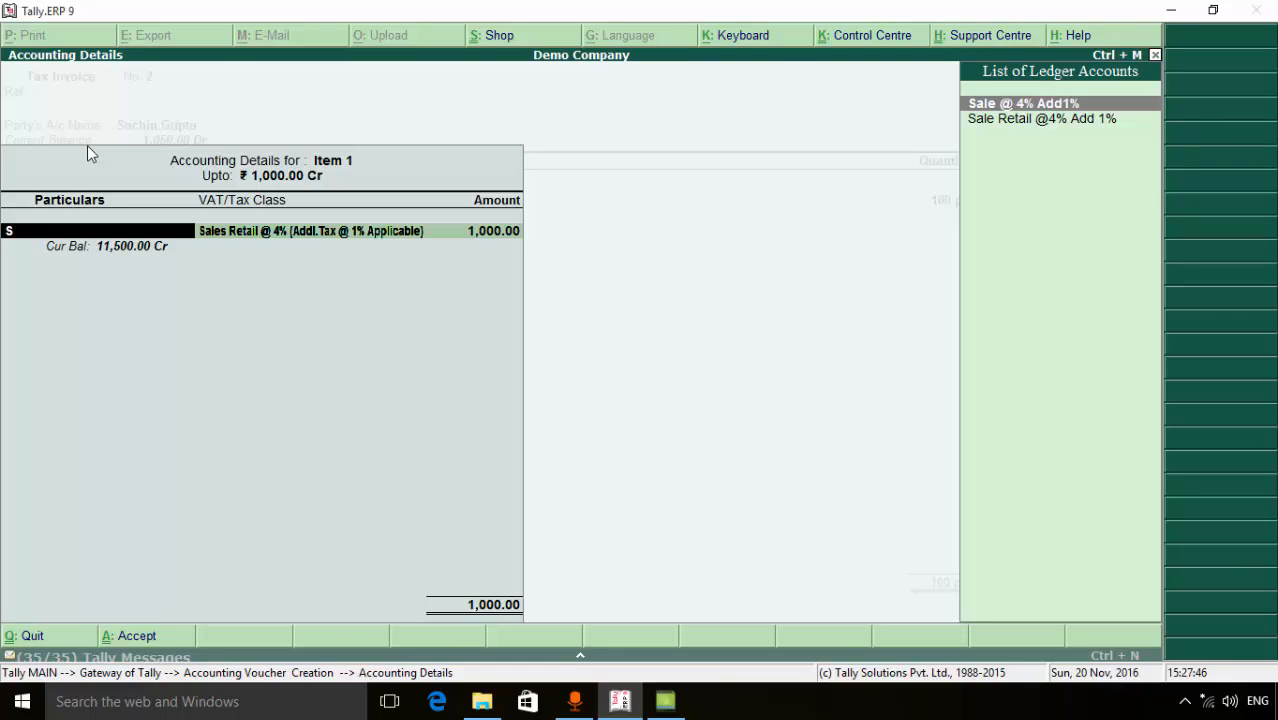
key(Return)
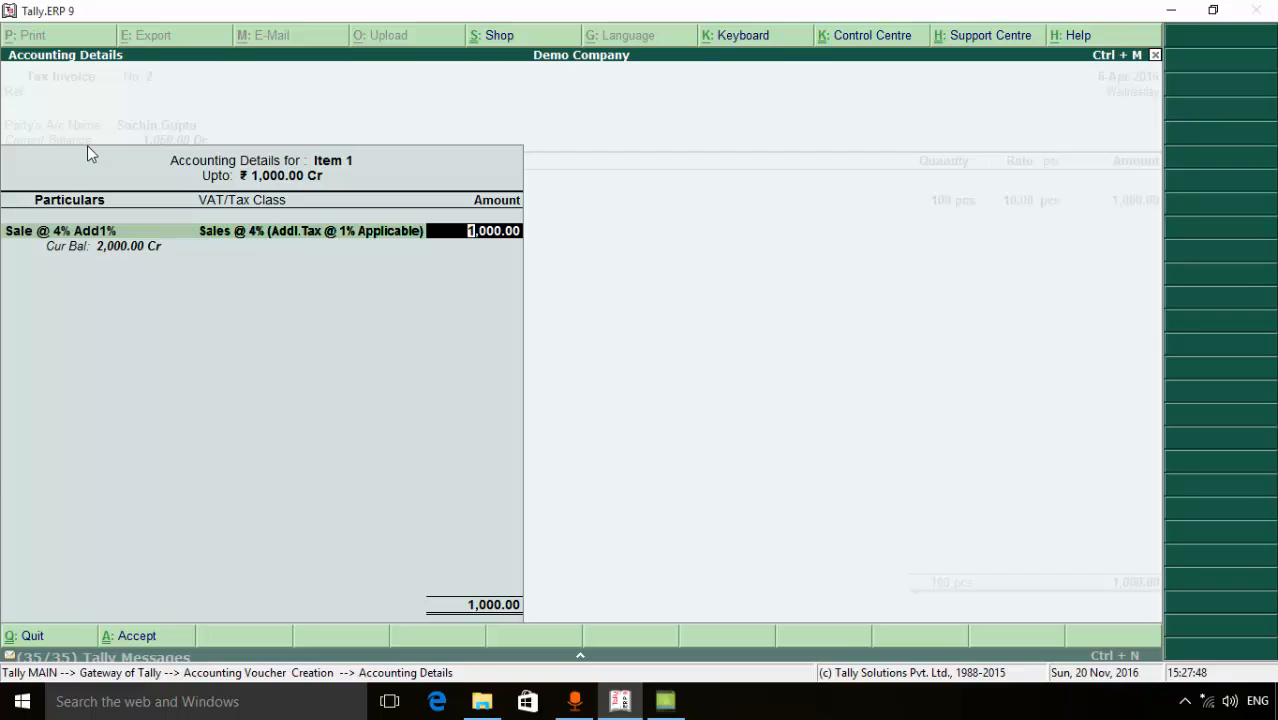
key(Return)
key(Return)
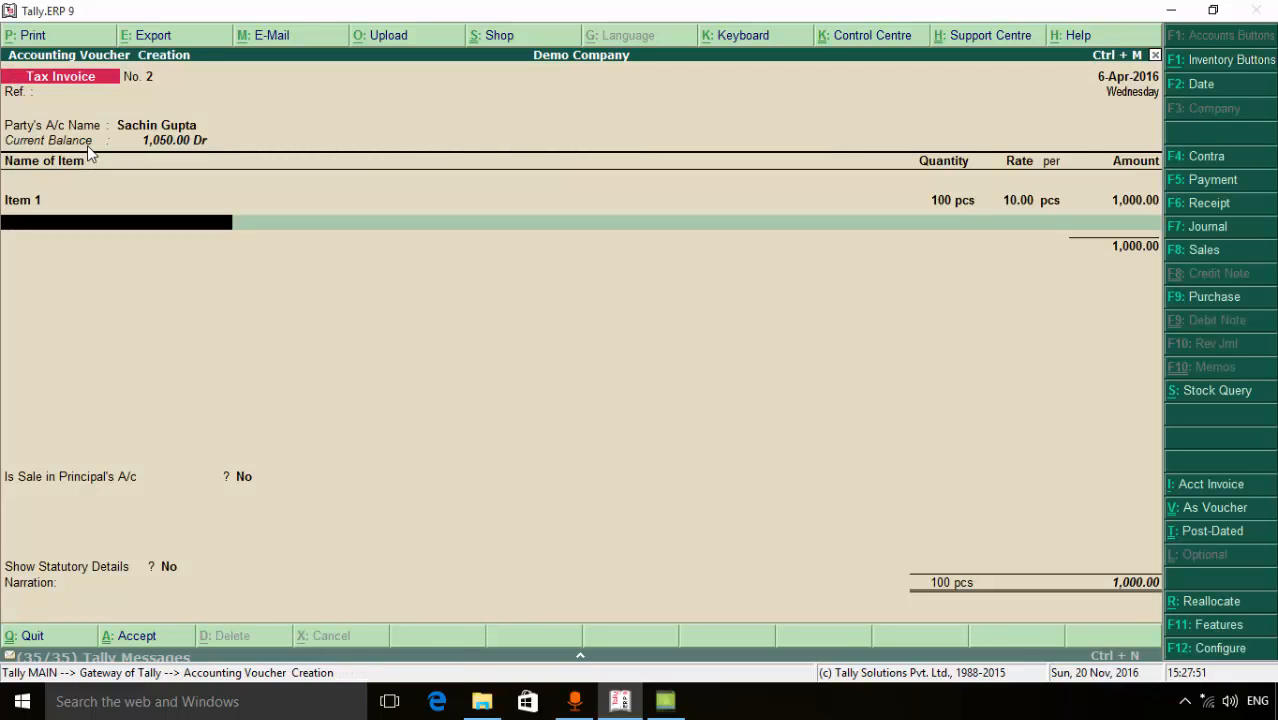
Add Item 2 for 12% as the second item with a quantity of 1,000 pcs at a rate of 100.00 per piece.
key(Down)
key(Down)
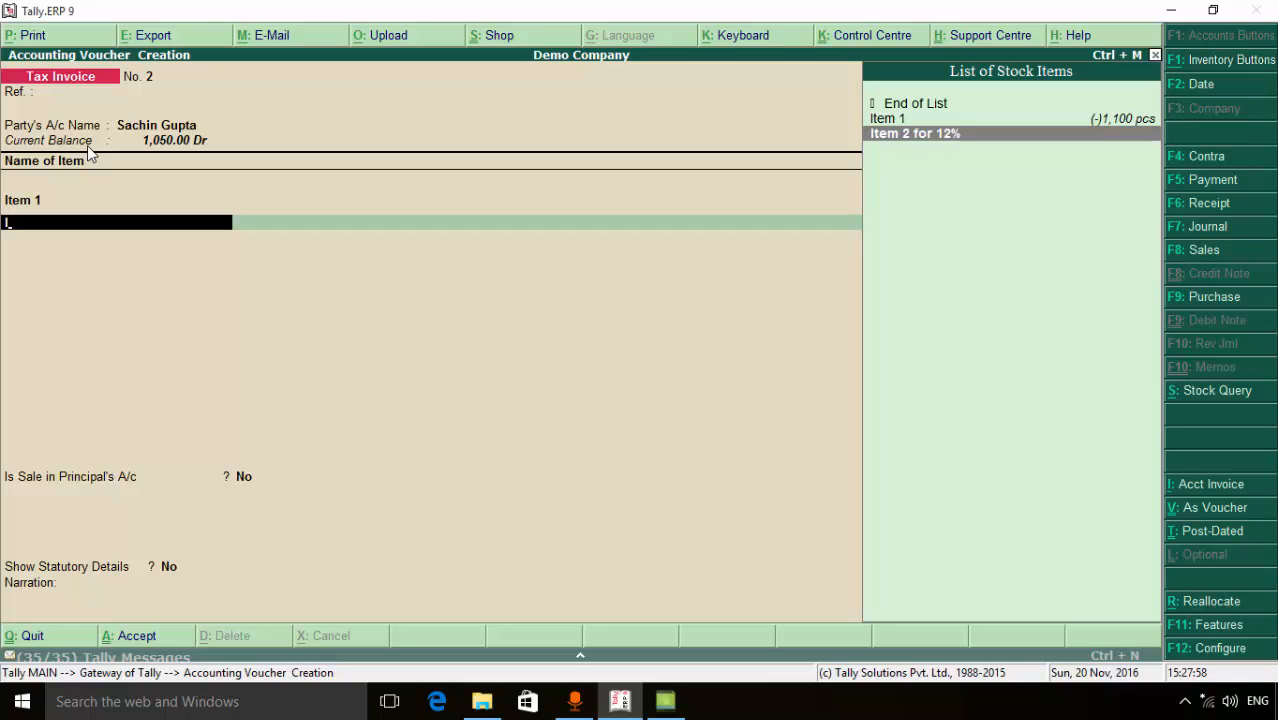
key(Return)
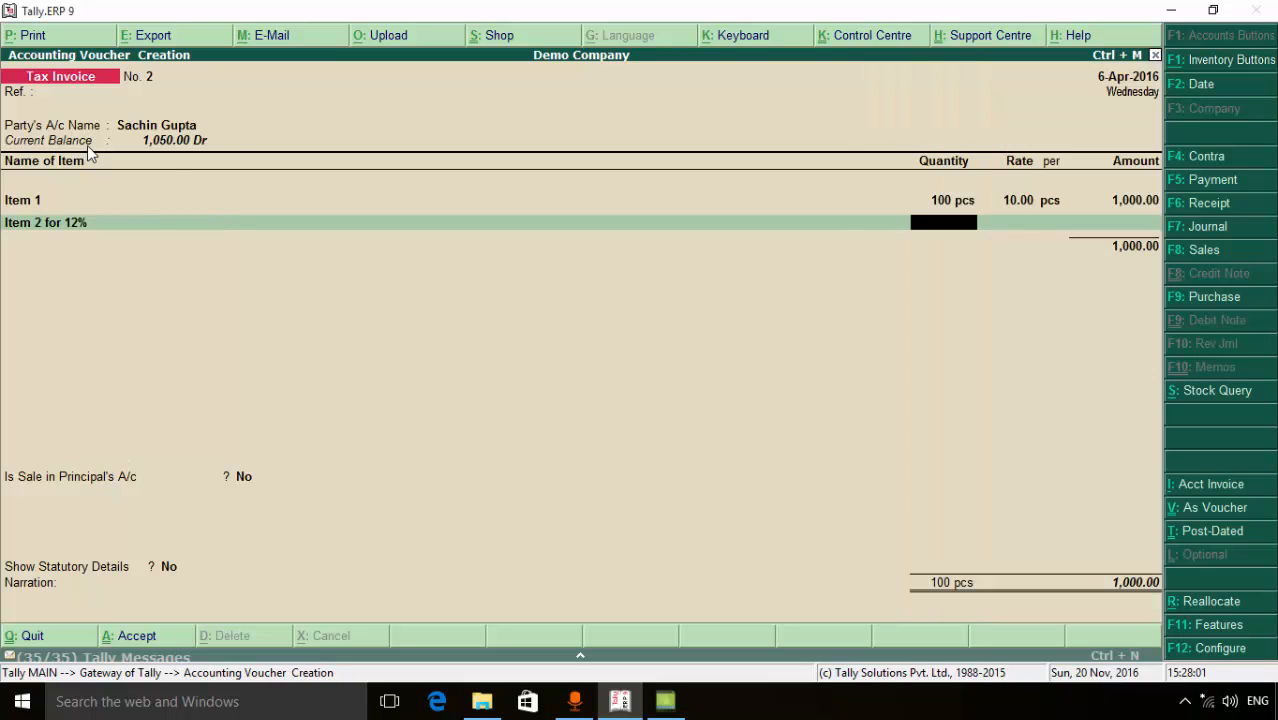
text(1000)
key(Return)
text(1000)
key(BackSpace)
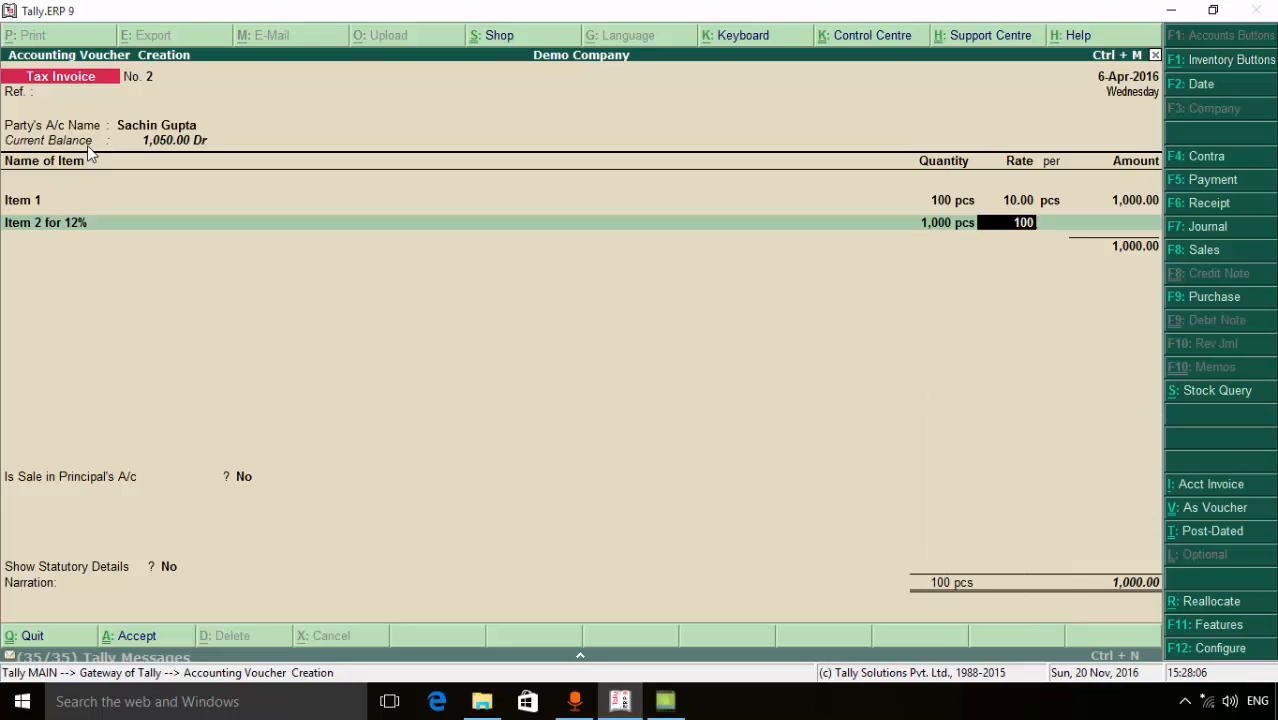
key(Return)
key(Return)
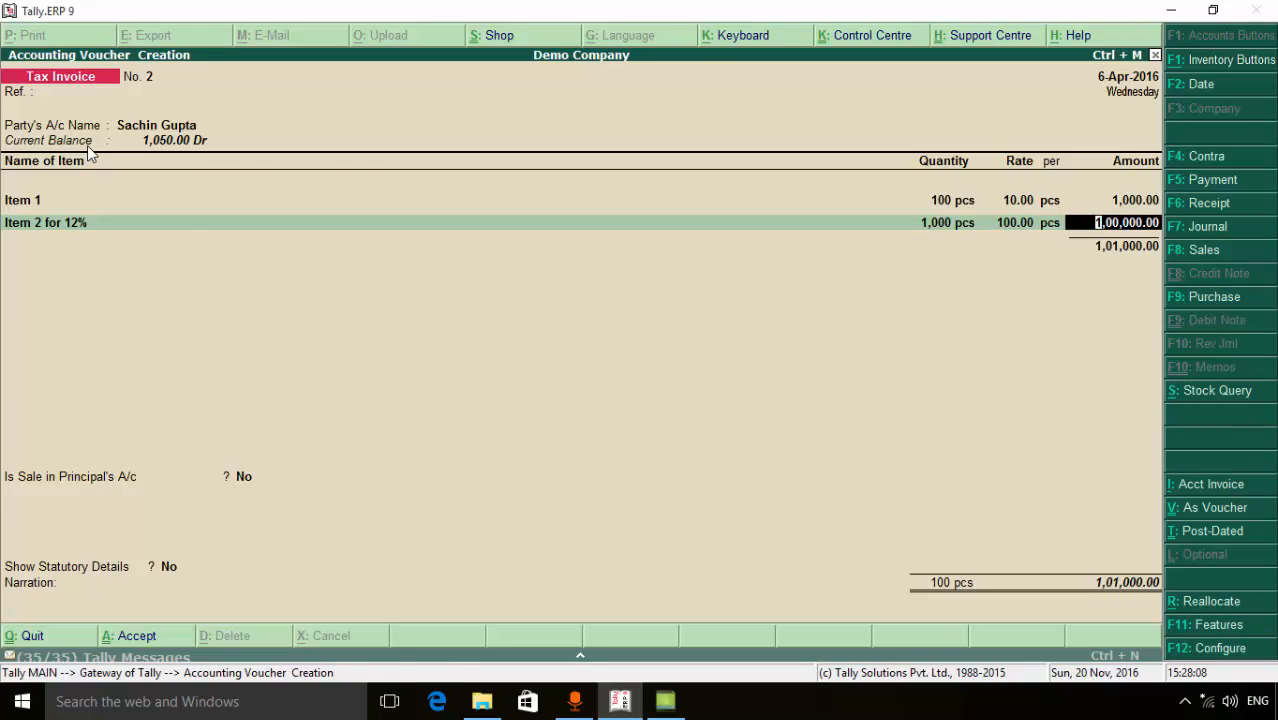
key(Return)
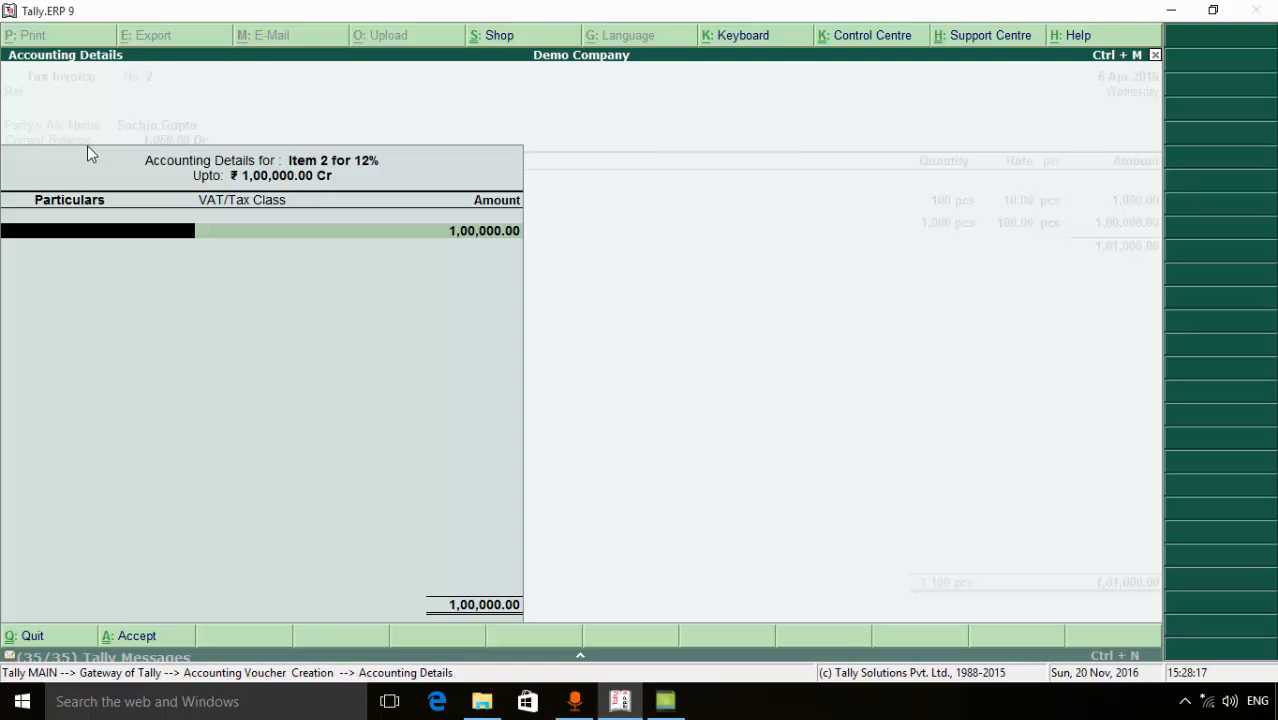
key(alt+c)
text(S)
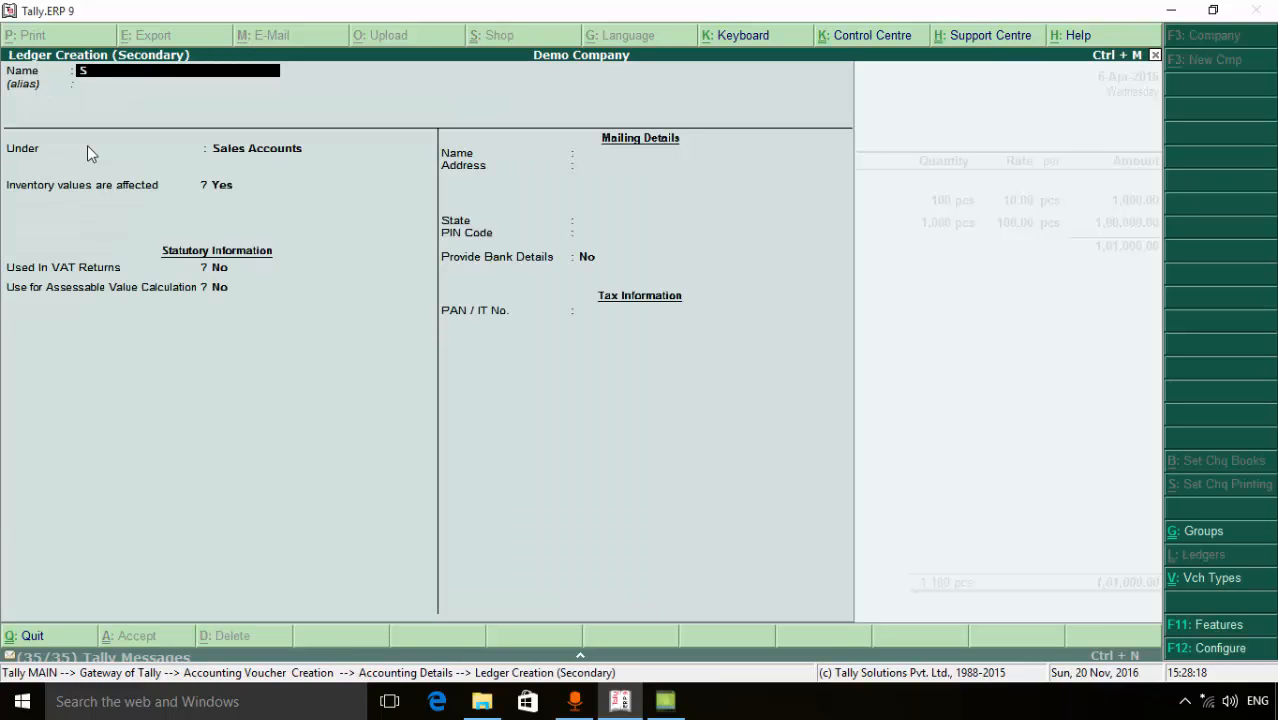
text(ale @12.5 % Add 2%)
key(Return)
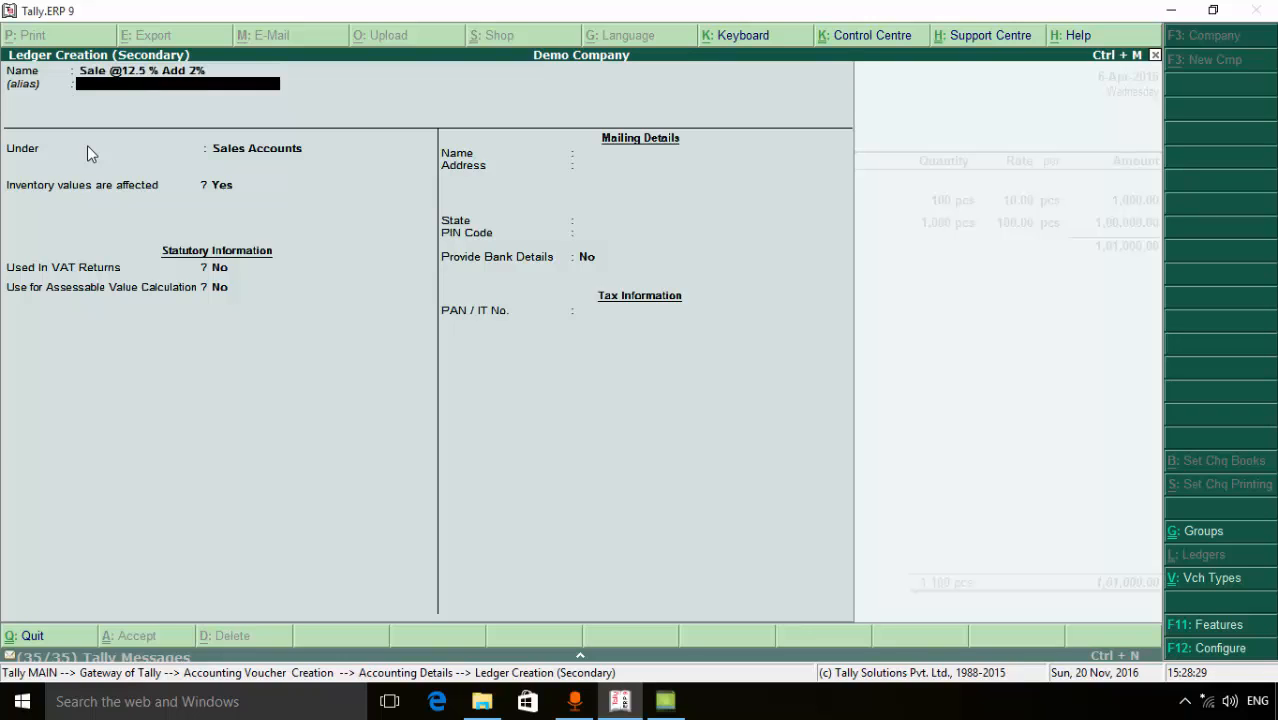
key(Return)
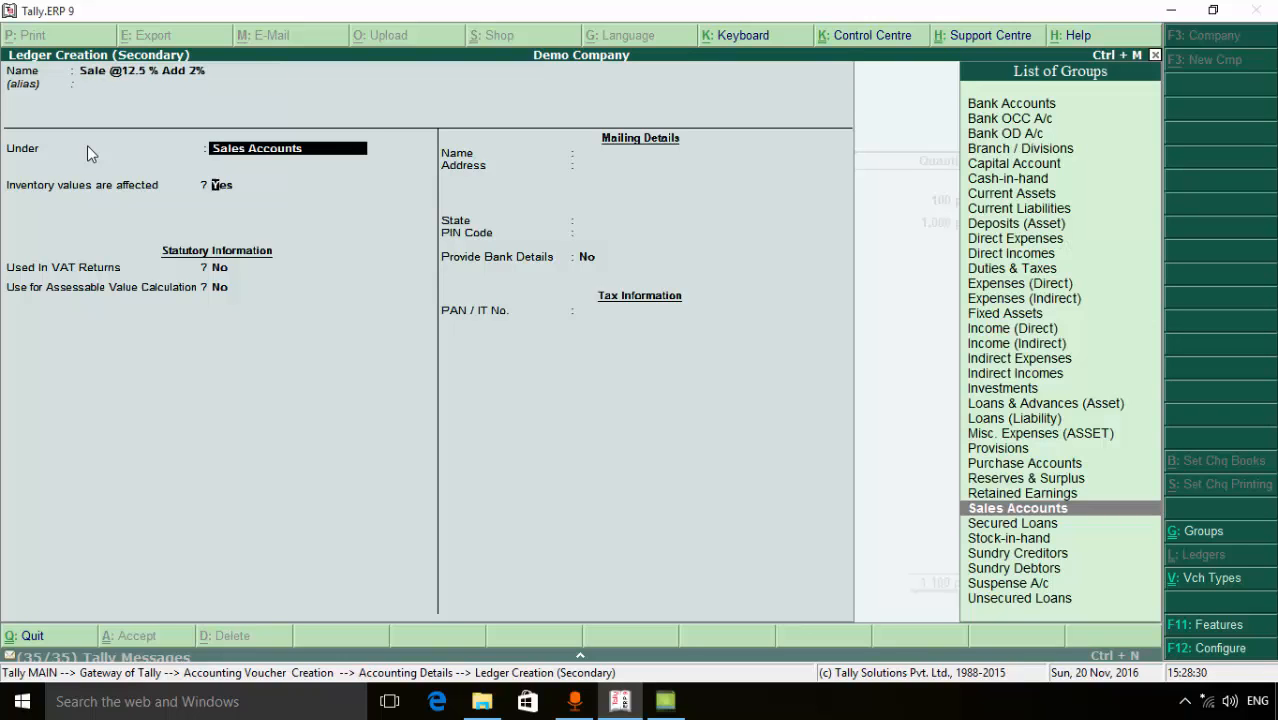
key(Return)
key(Return)
text(y)
key(Return)
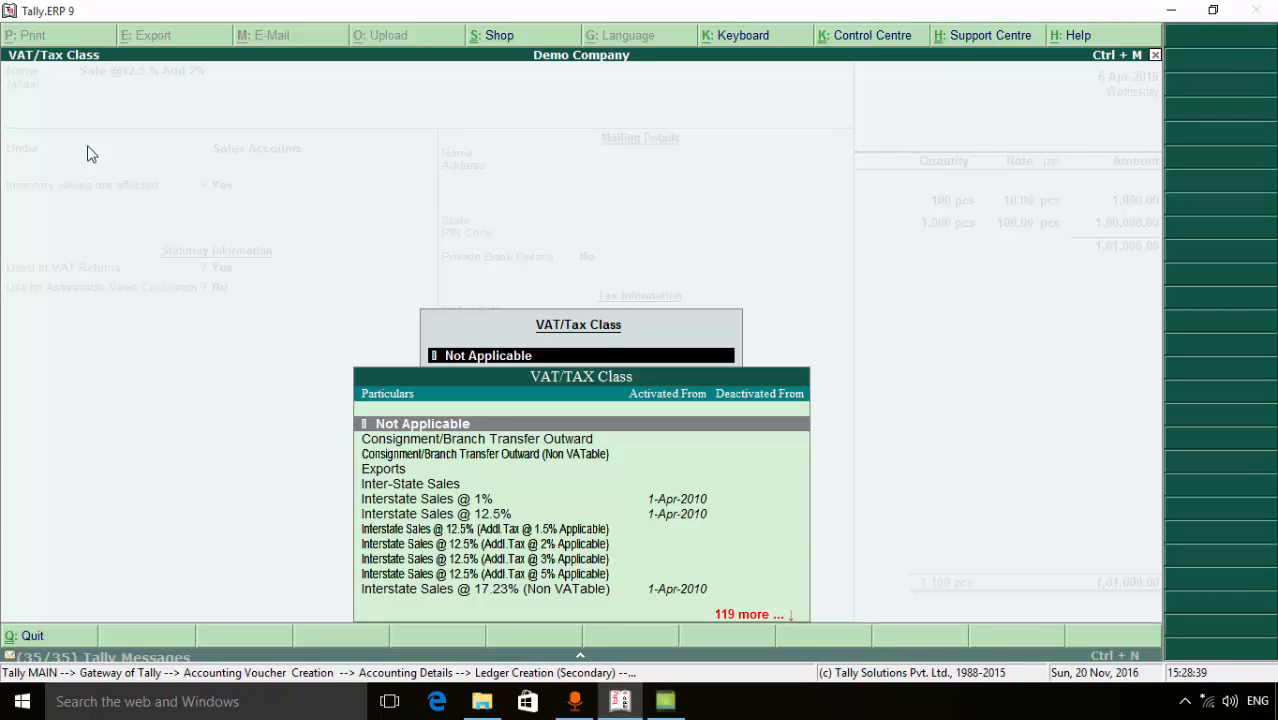
Give the ledger the VAT/Tax class Sales @ 12.5% (Addl.Tax @ 2% Applicable) and save it as Item 2's sales allocation.
text(S)
key(Down)
key(Down)
key(Down)
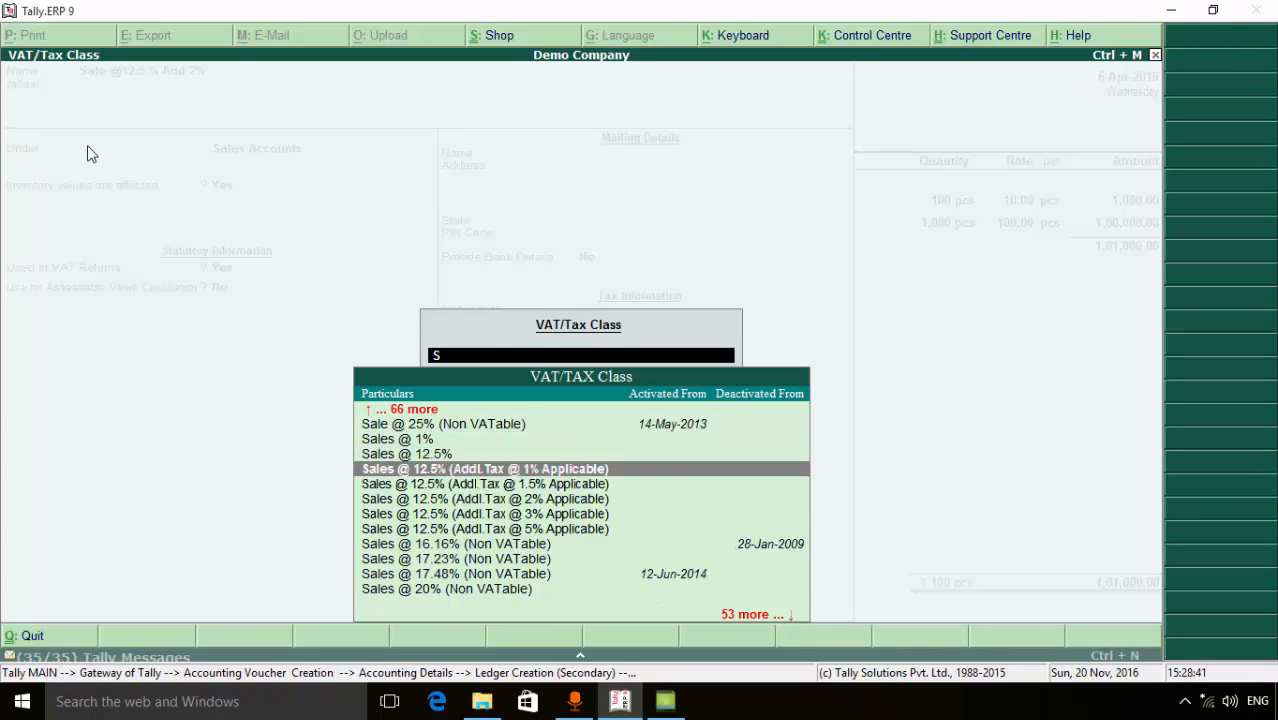
key(Down)
key(Down)
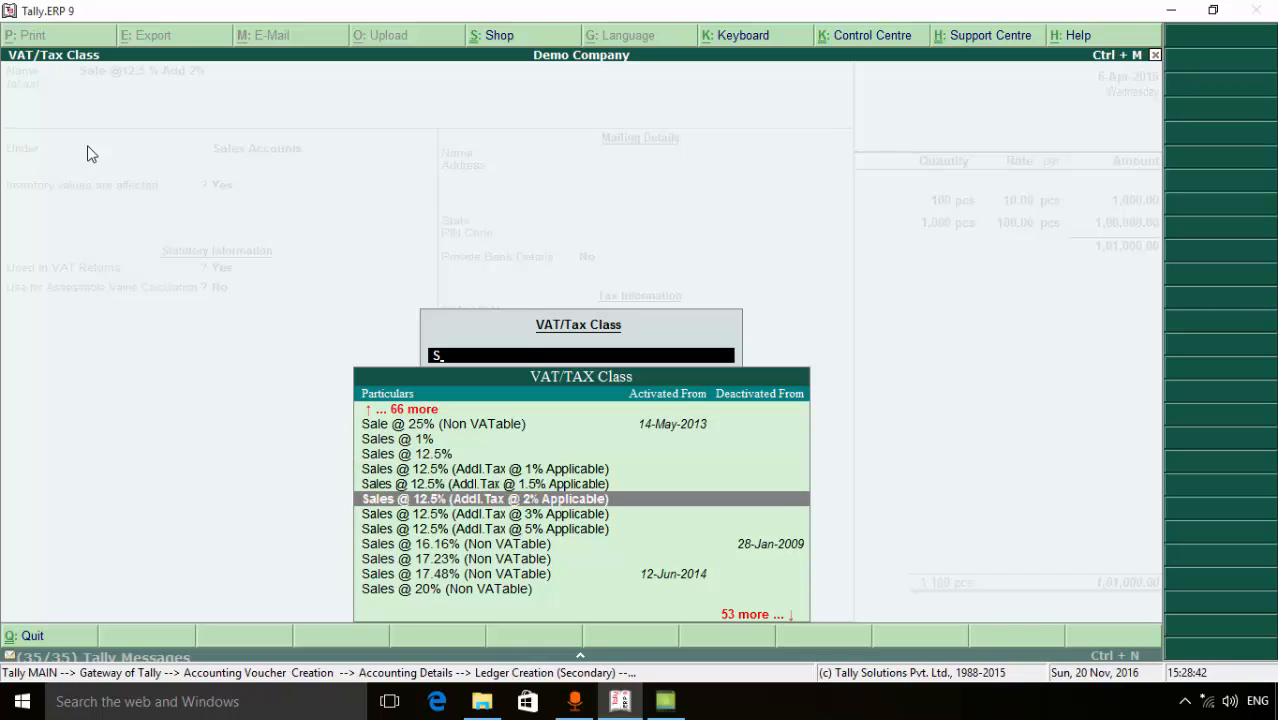
key(Return)
key(Return)
key(Return)
key(Return)
key(Return)
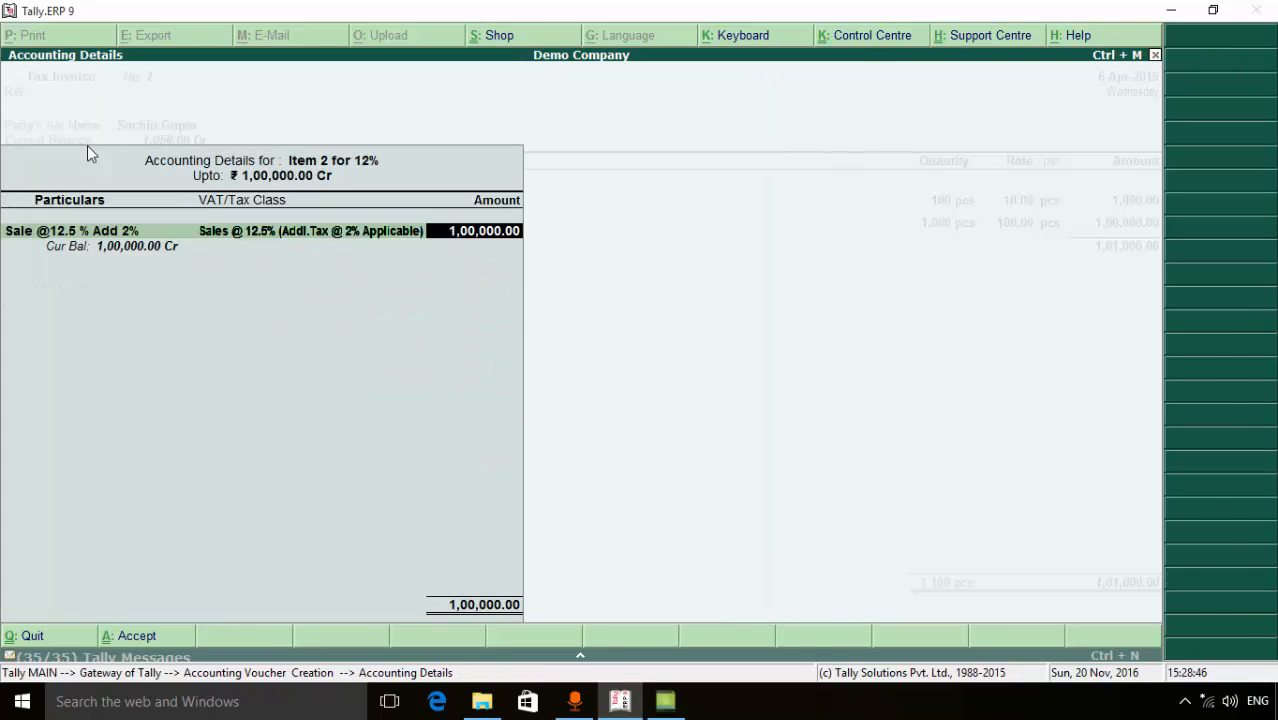
key(Return)
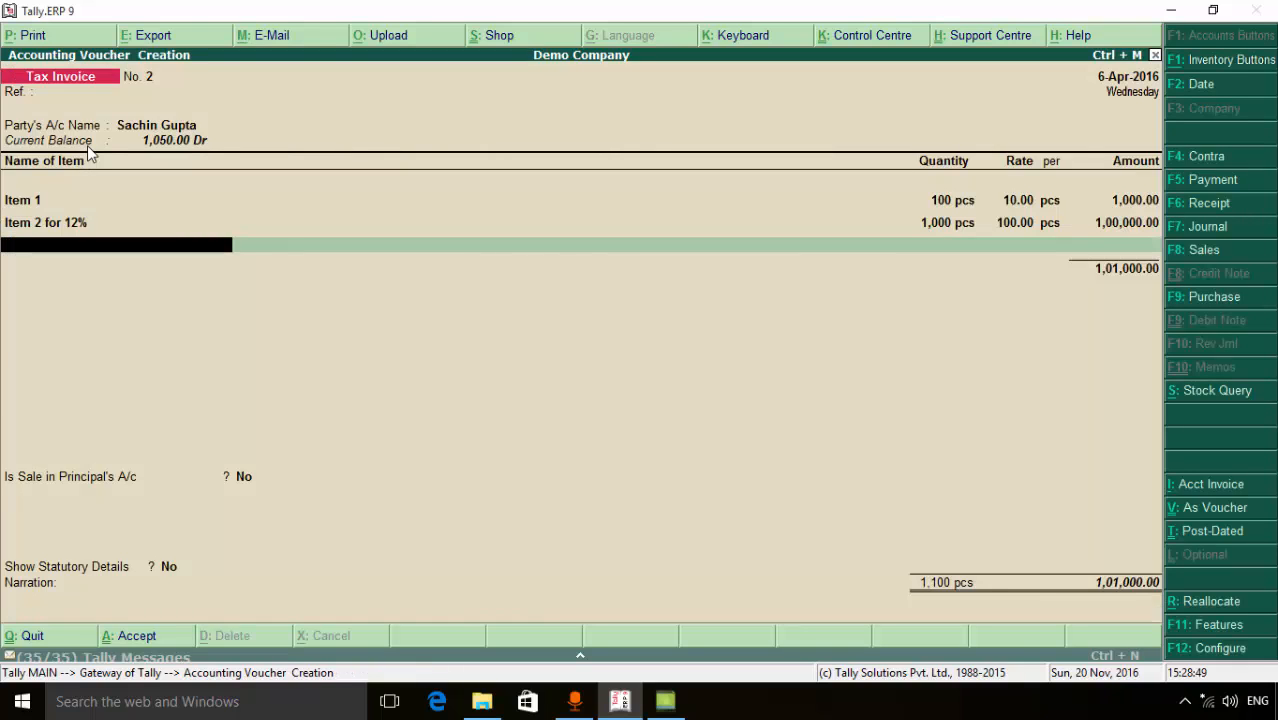
End the item list and add the tax ledger Output Vat @ 4% below the invoice subtotal.
key(Return)
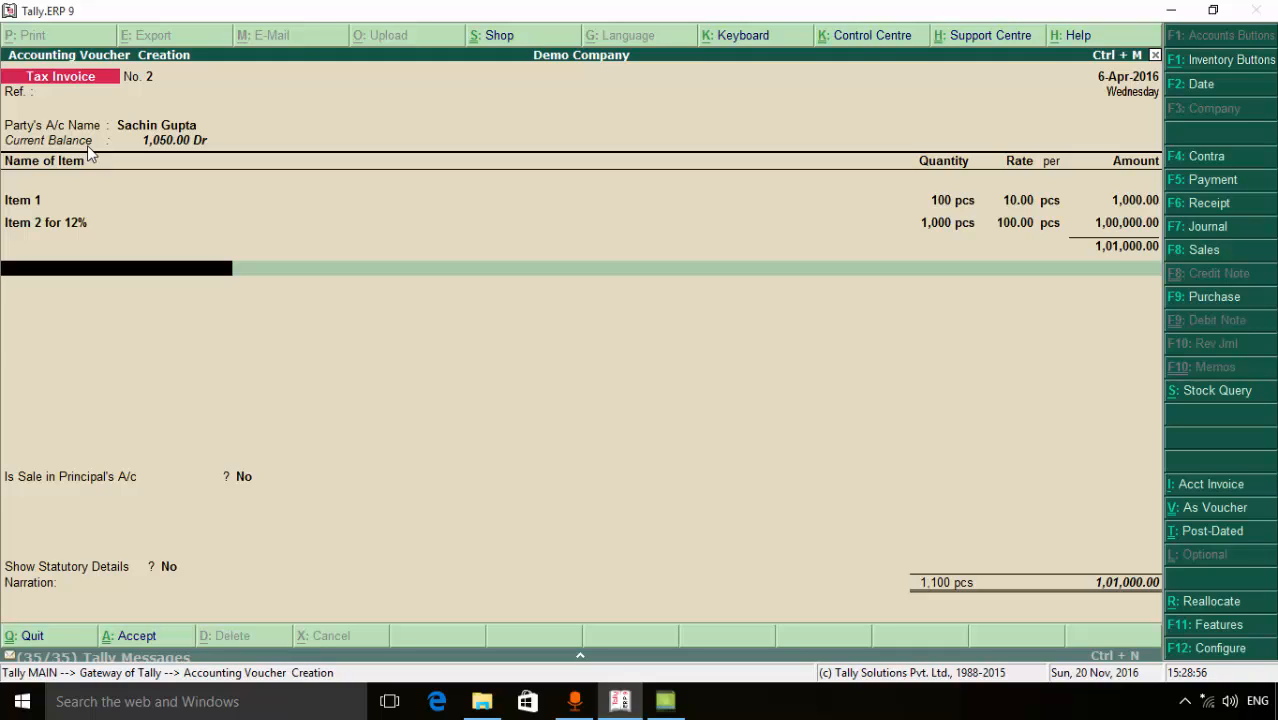
text(O)
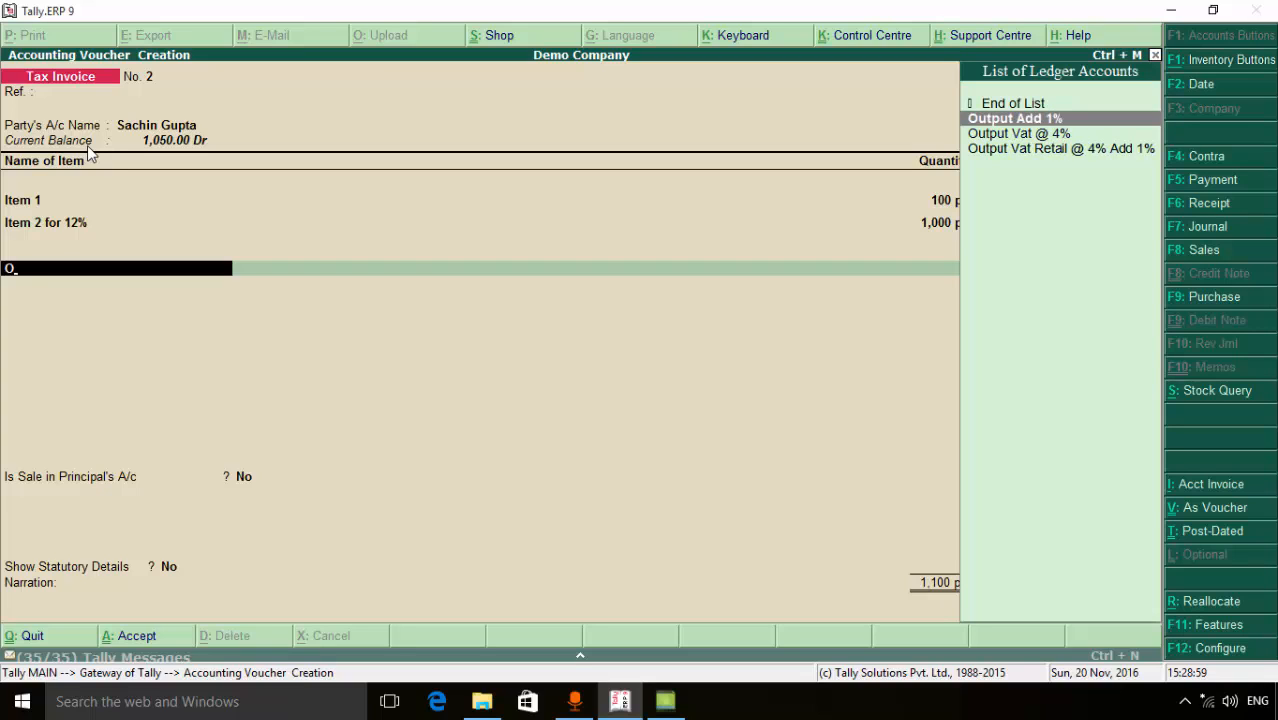
key(Down)
key(Return)
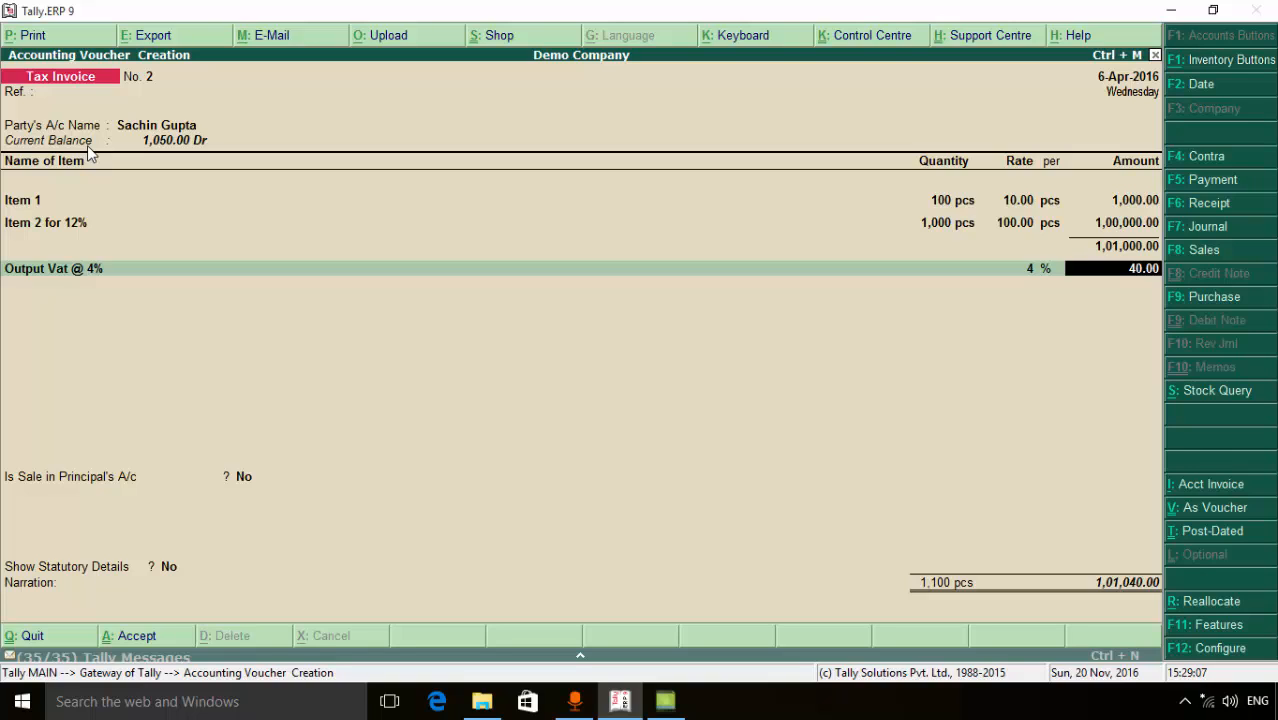
key(Return)
Start a new ledger from the next tax line and name it "Output Vat @ 12.5% Add 2%".
text(O)
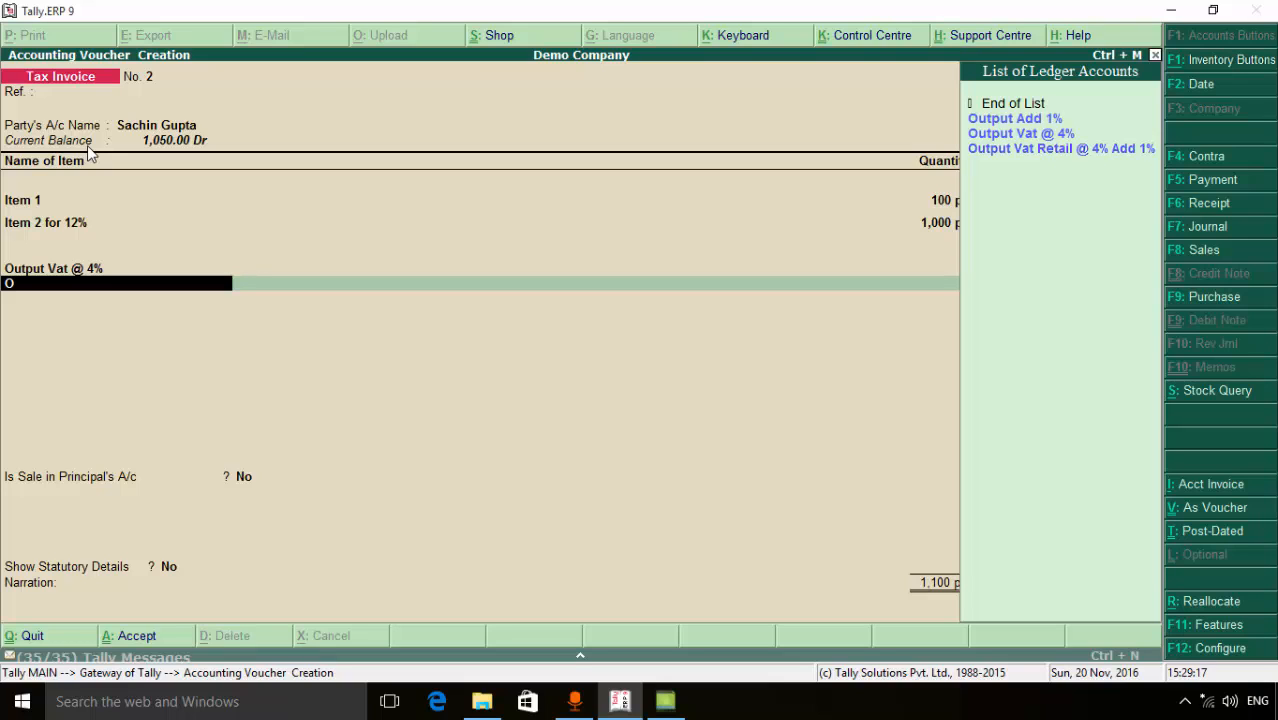
key(alt+c)
text(Output @)
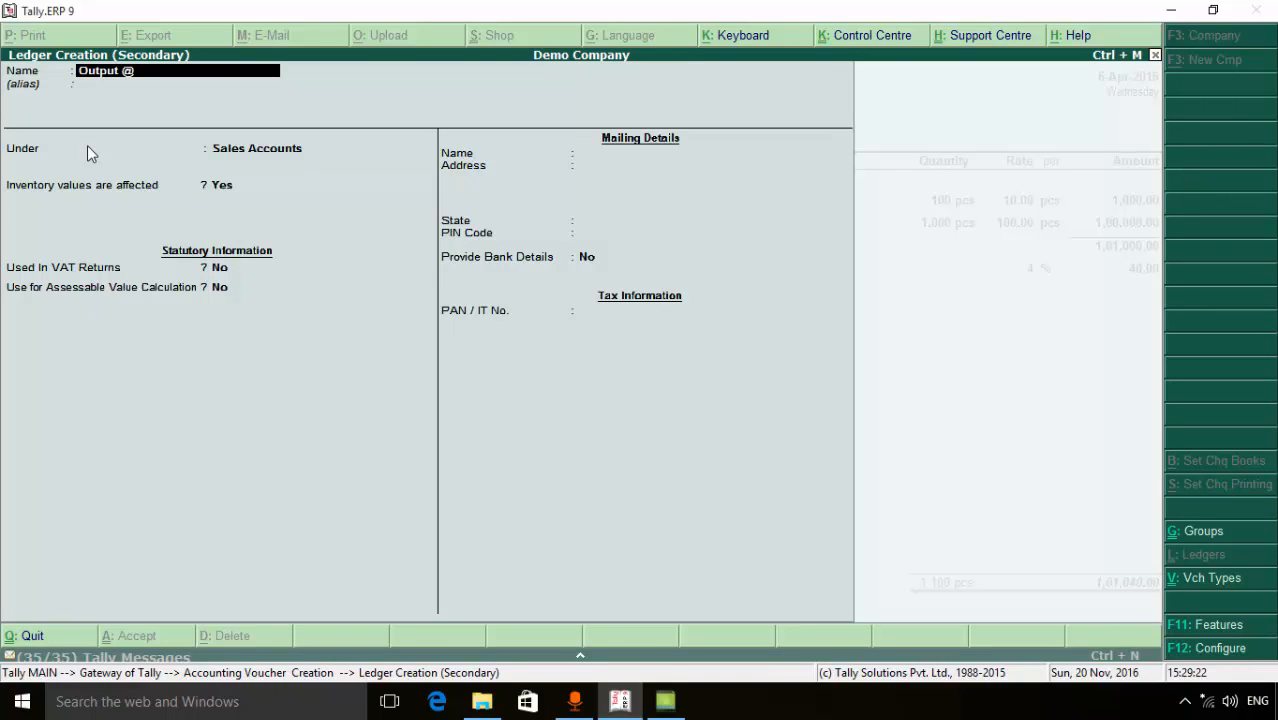
key(BackSpace)
text(Vat @ 12.5% Add 2%)
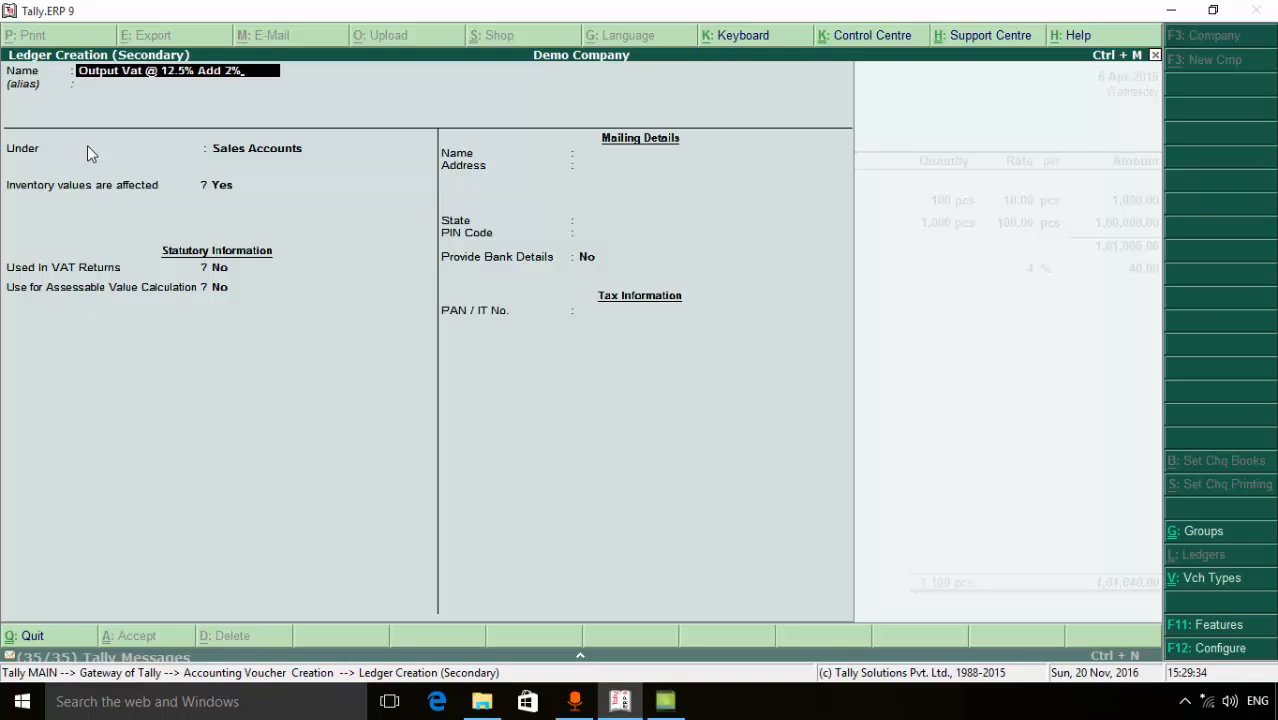
key(Return)
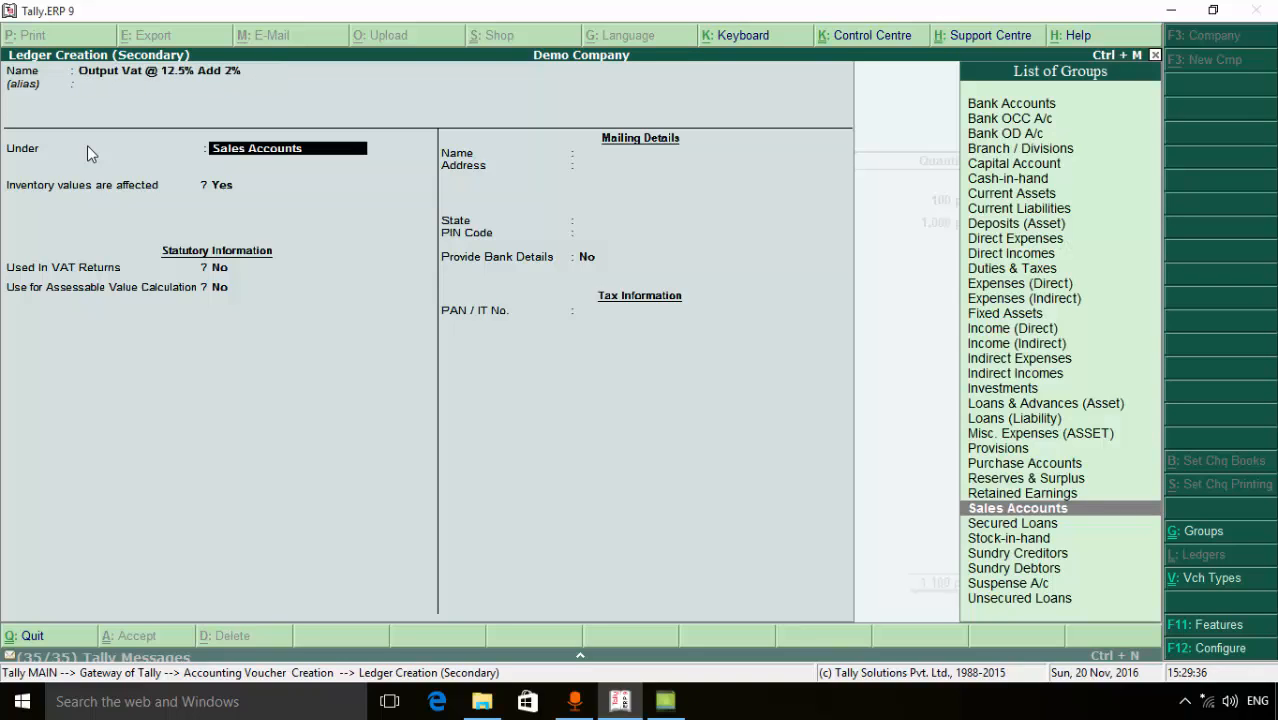
Place the new output VAT ledger under Duties & Taxes and set its type of duty/tax to VAT.
text(D)
key(Down)
key(Down)
key(Down)
key(Return)
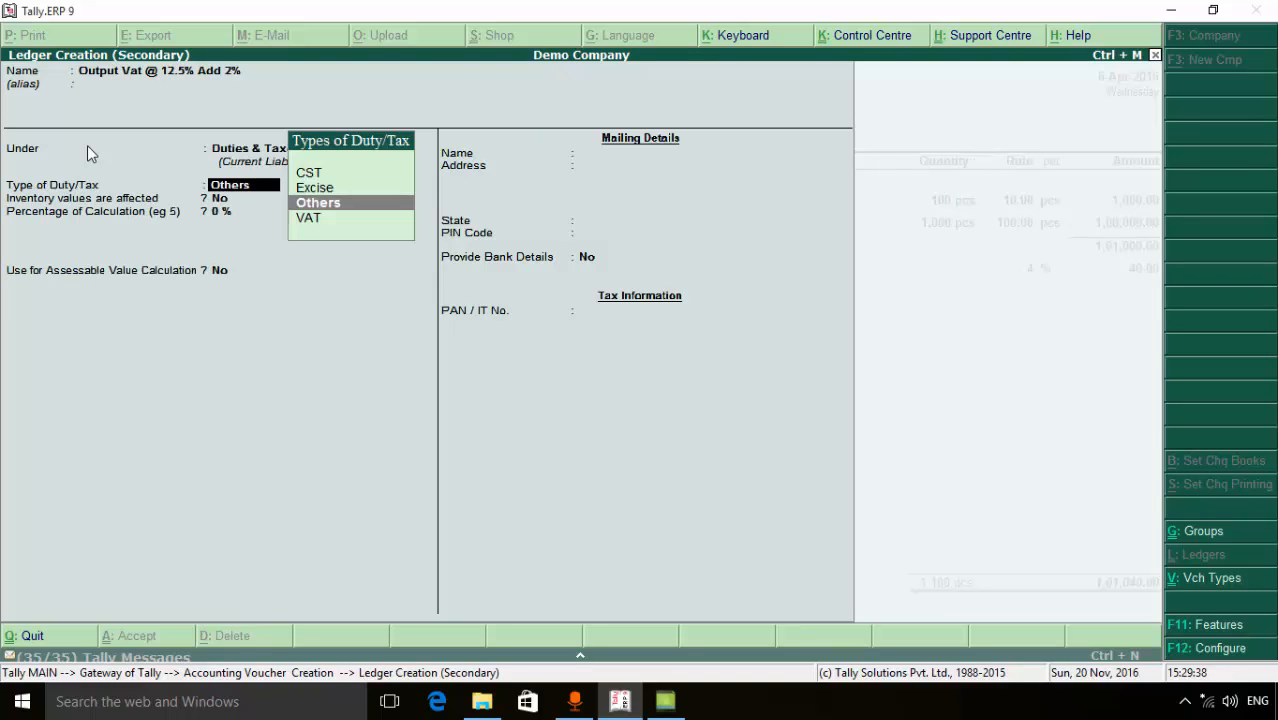
key(Down)
key(Return)
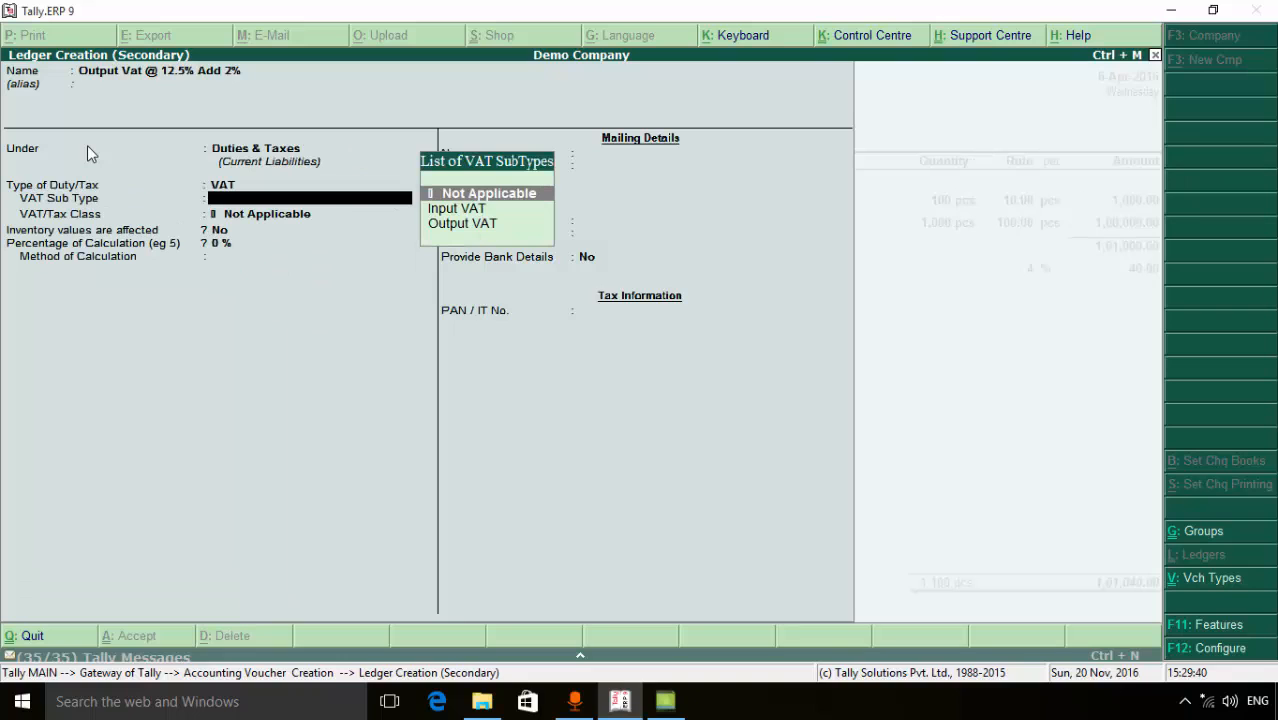
Set the new output VAT ledger's VAT sub type to Output VAT.
key(Down)
key(Down)
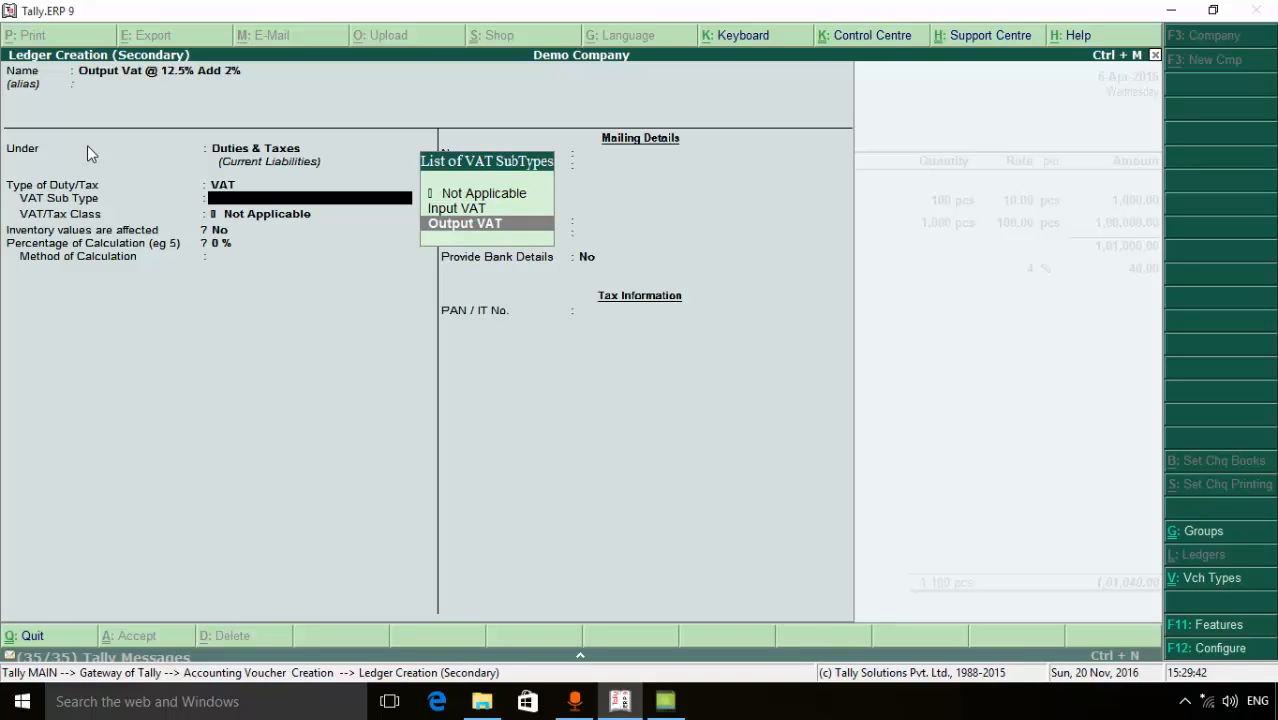
key(Return)
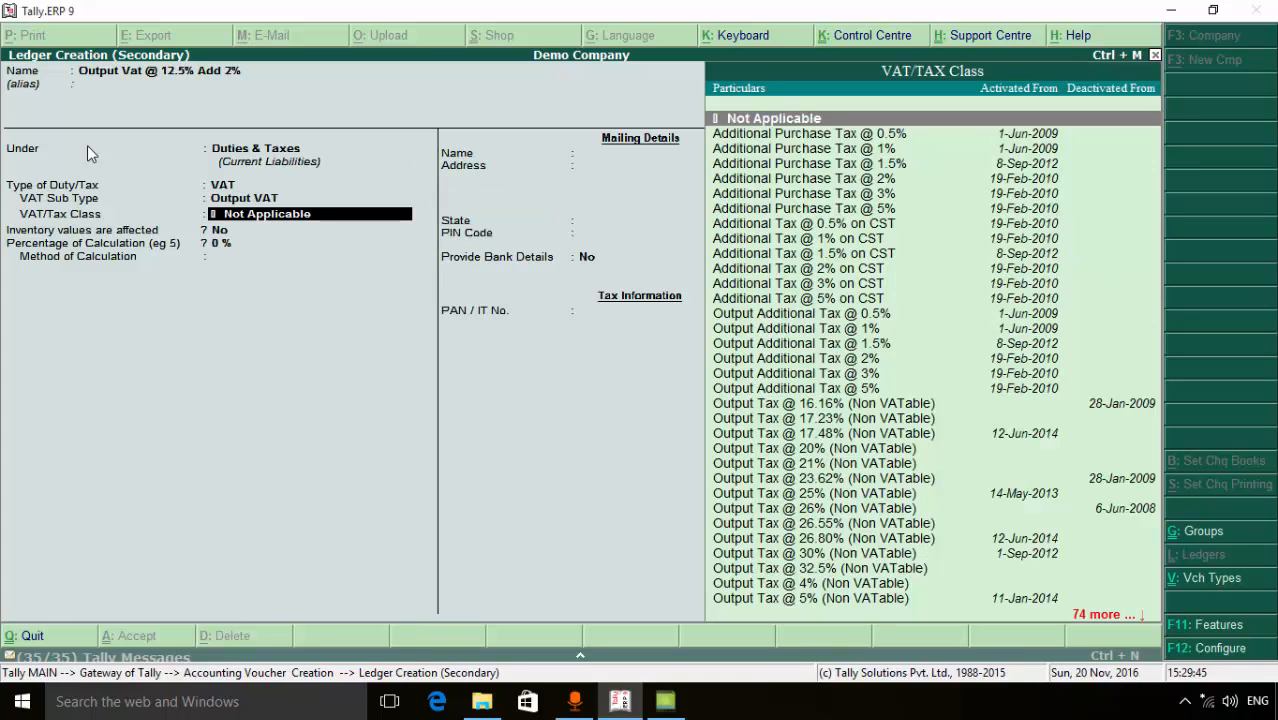
Give the ledger the VAT/Tax class Output VAT @ 12.5% (Addl.Tax @ 2% Applicable) and save it into the invoice's tax line.
text(O)
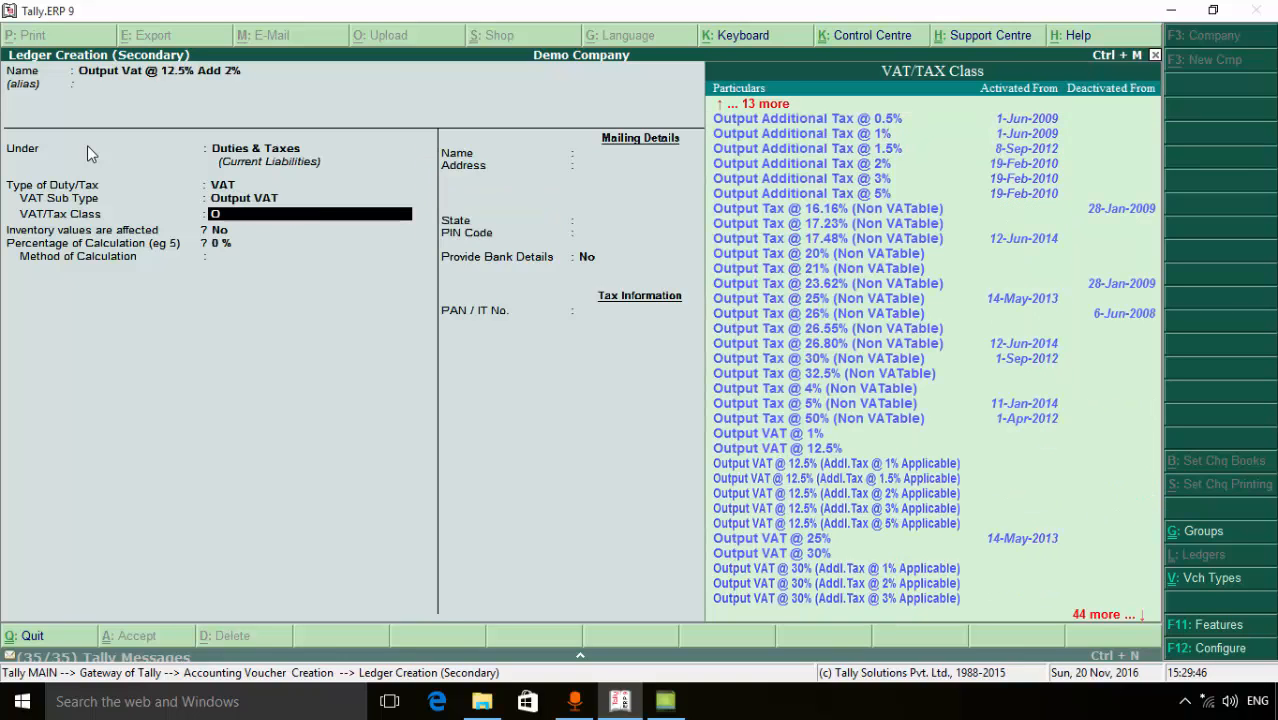
key(Down)
key(Down)
key(Down)
key(Down)
key(Down)
key(Down)
key(Down)
key(Down)
key(Down)
key(Down)
key(Down)
key(Down)
key(Down)
key(Down)
key(Down)
key(Down)
key(Down)
key(Down)
key(Down)
key(Down)
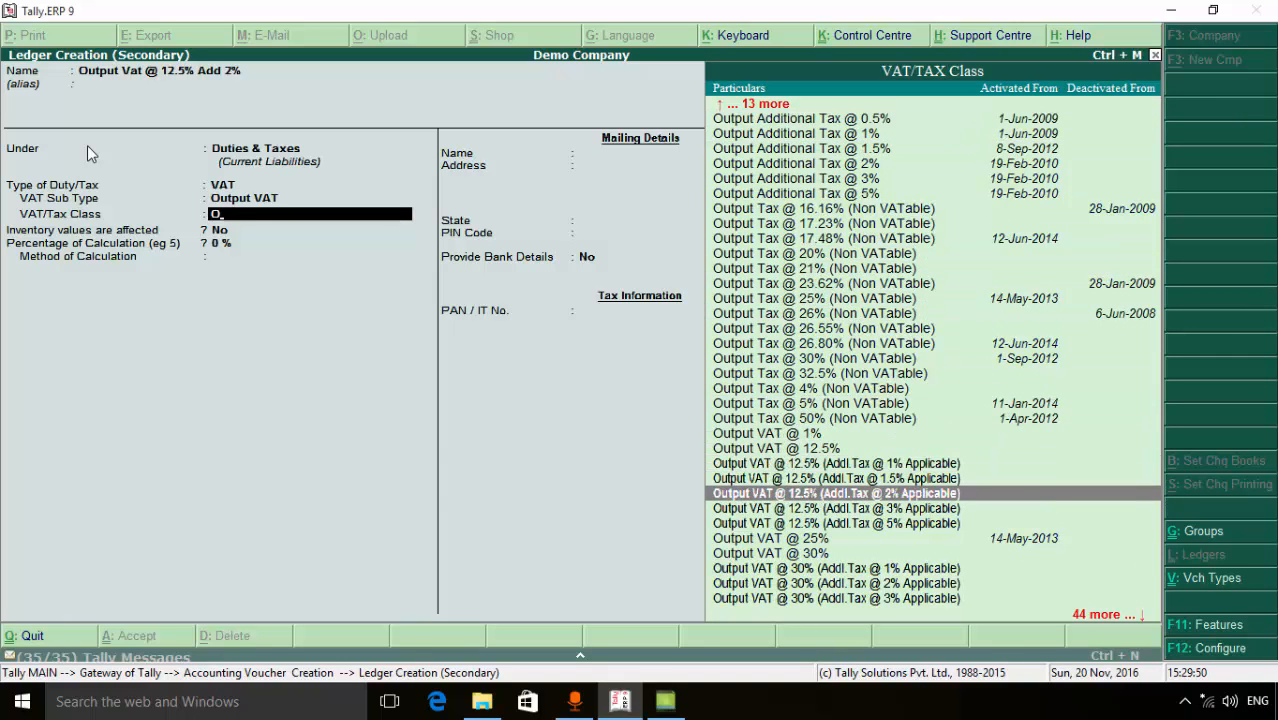
key(Return)
key(Return)
key(ctrl+a)
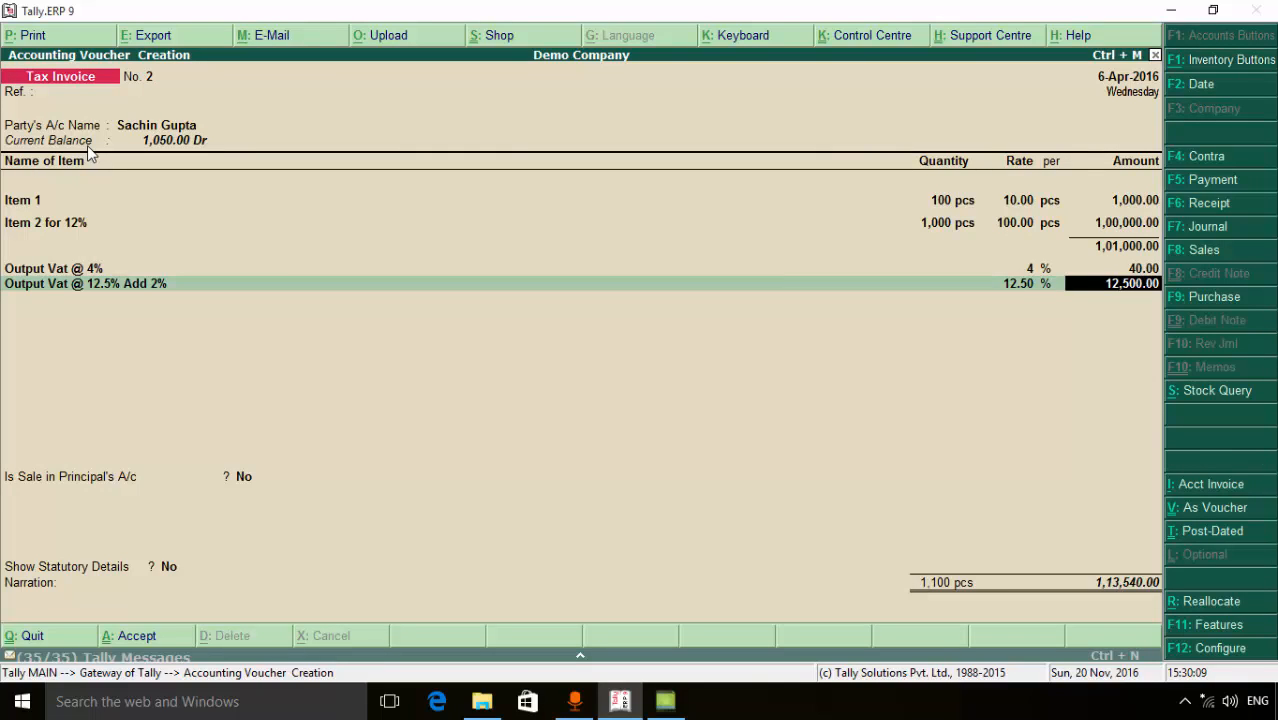
key(Return)
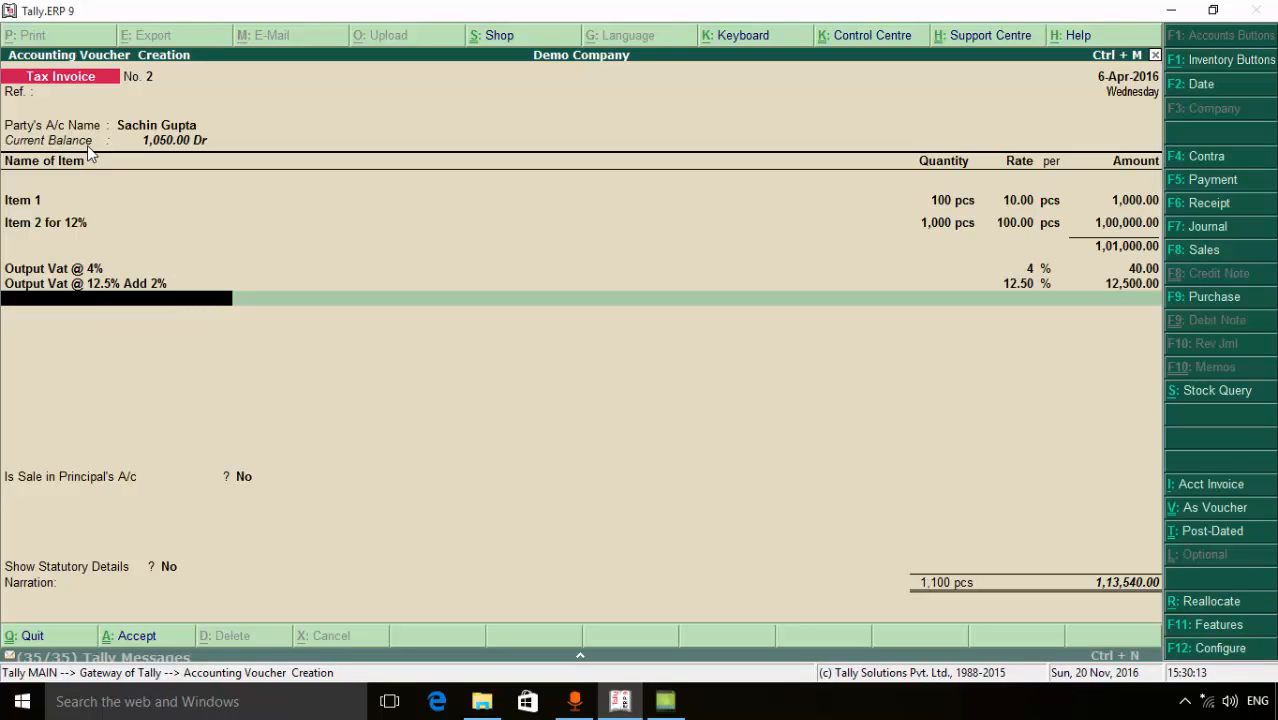
Add the additional tax ledger Output Add 1% on the next tax line of the invoice.
text(O)
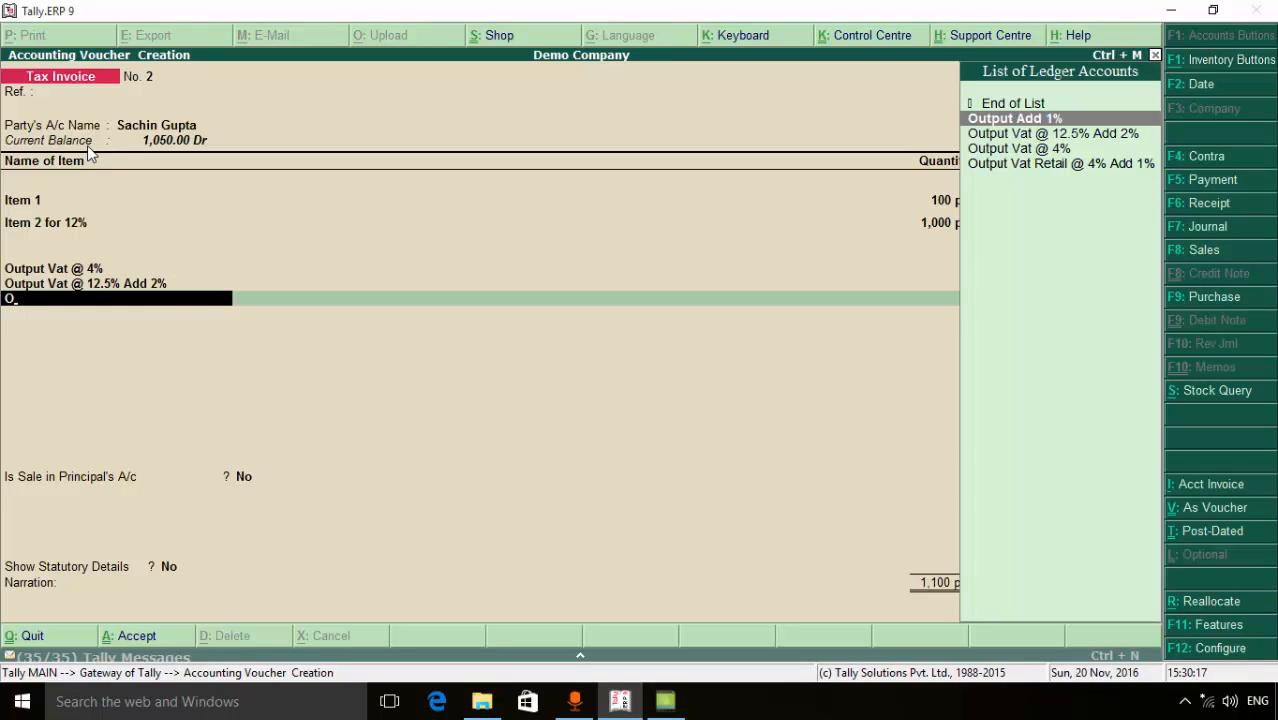
key(Return)
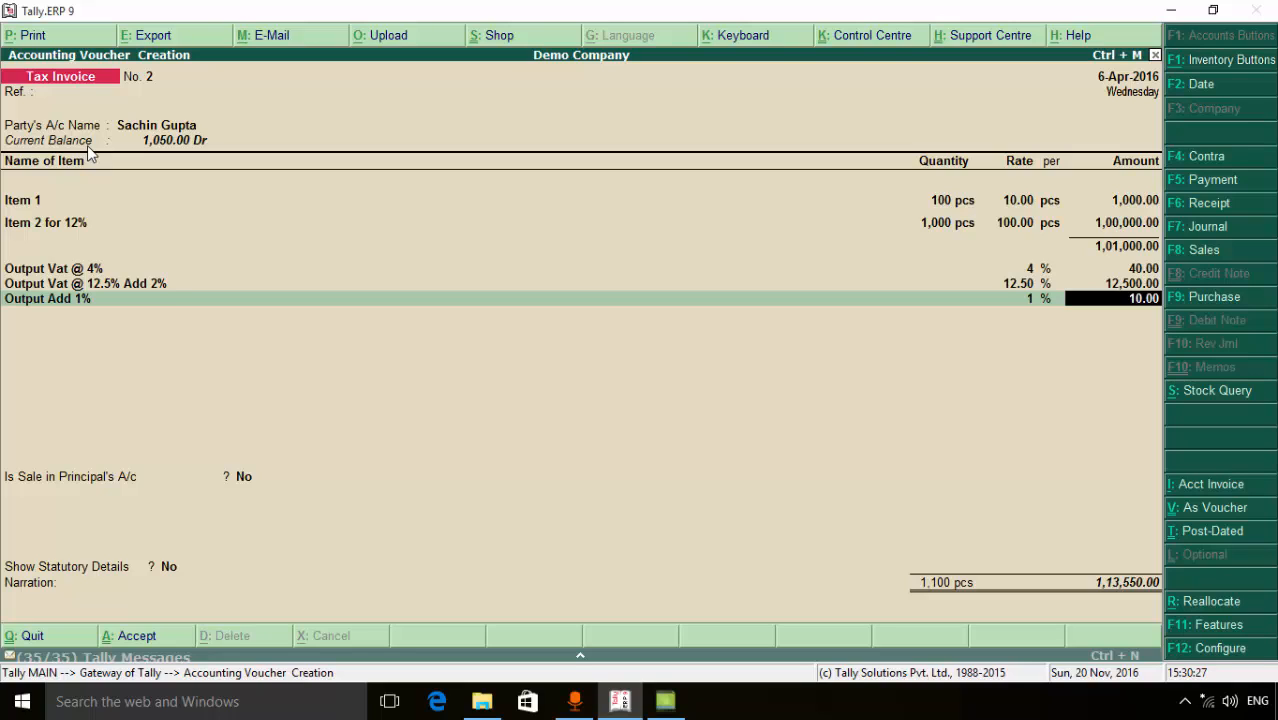
key(Return)
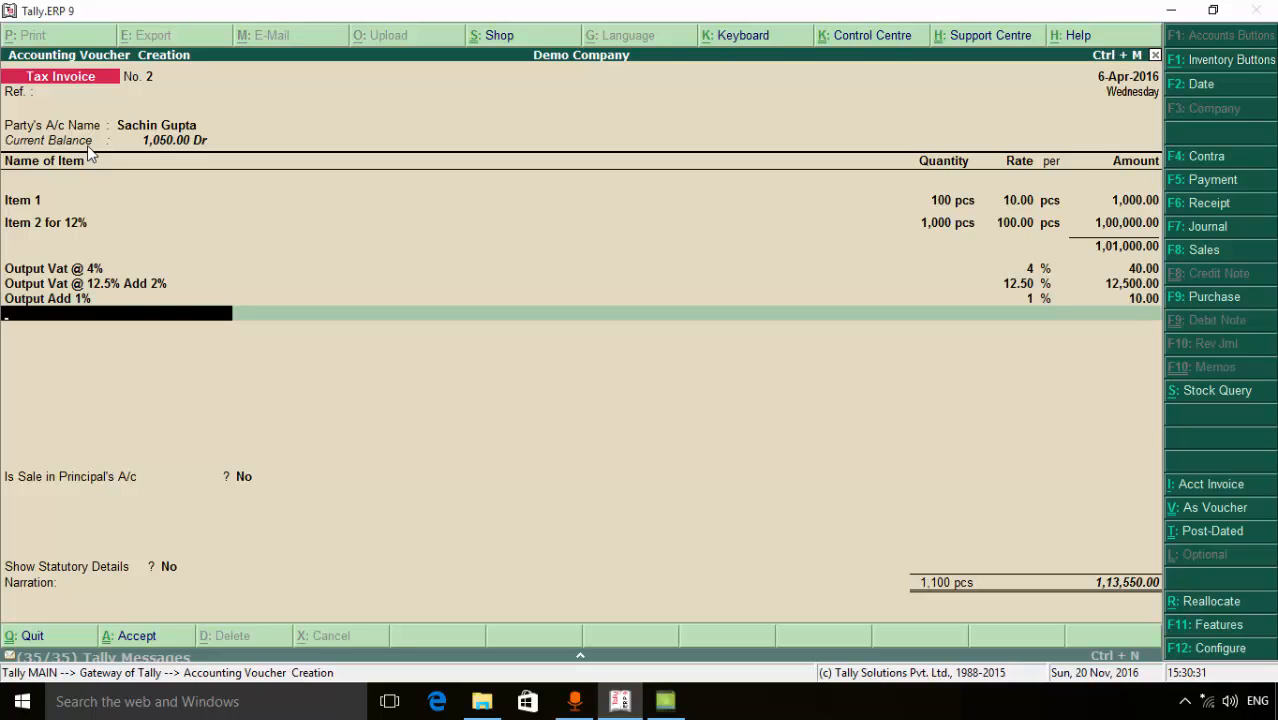
Start a new ledger from the next tax line and name it "Output Add 2%", leaving the alias empty.
text(O)
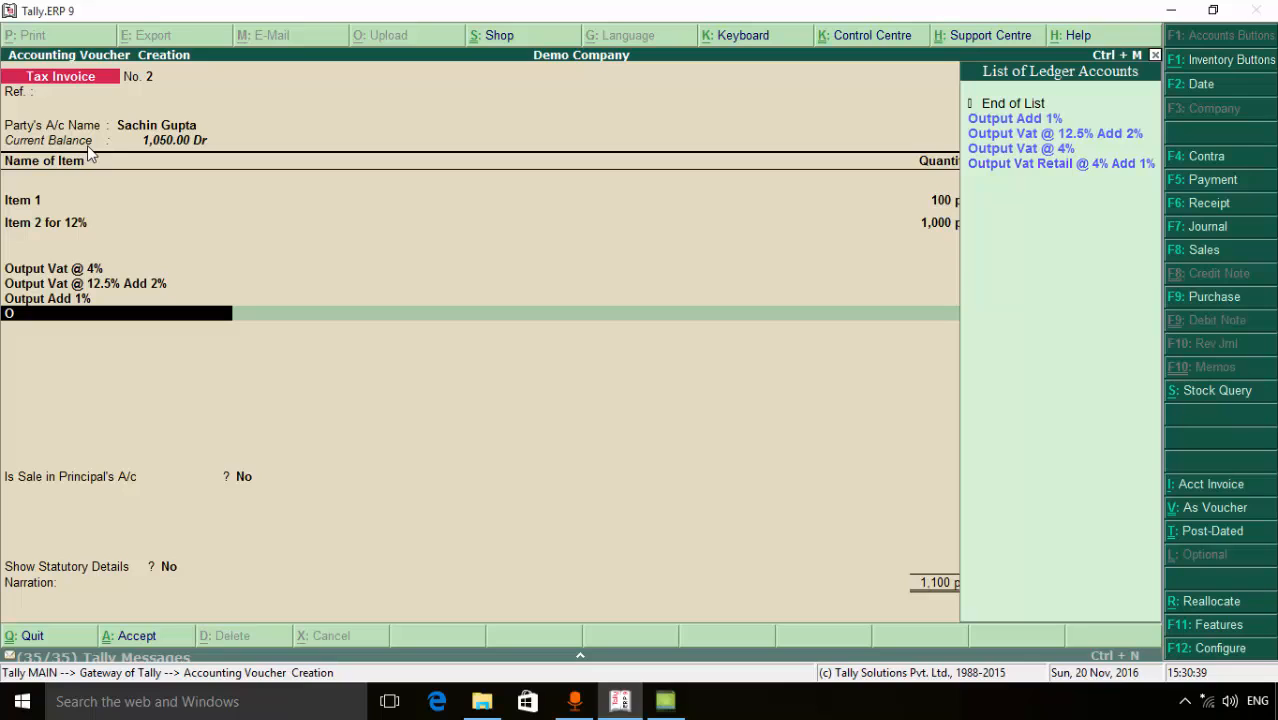
key(alt+c)
text(utput Va)
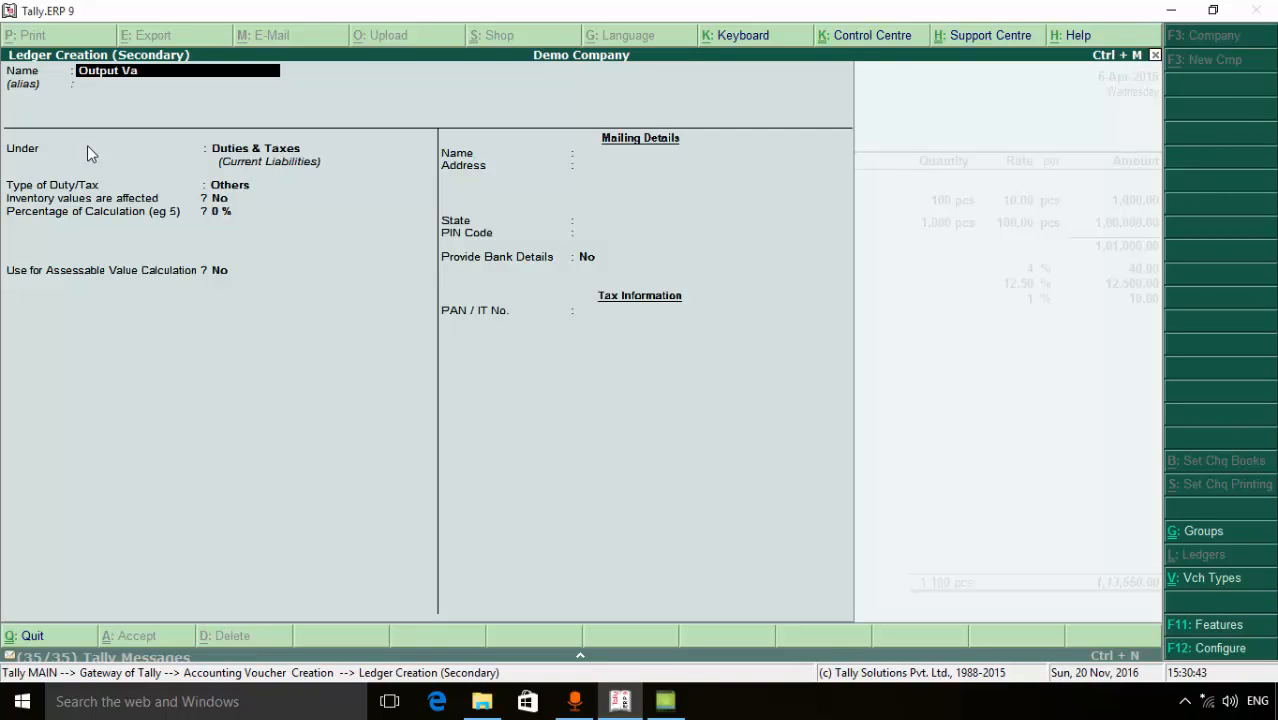
key(BackSpace)
key(BackSpace)
text(Add 2%)
key(Return)
key(Return)
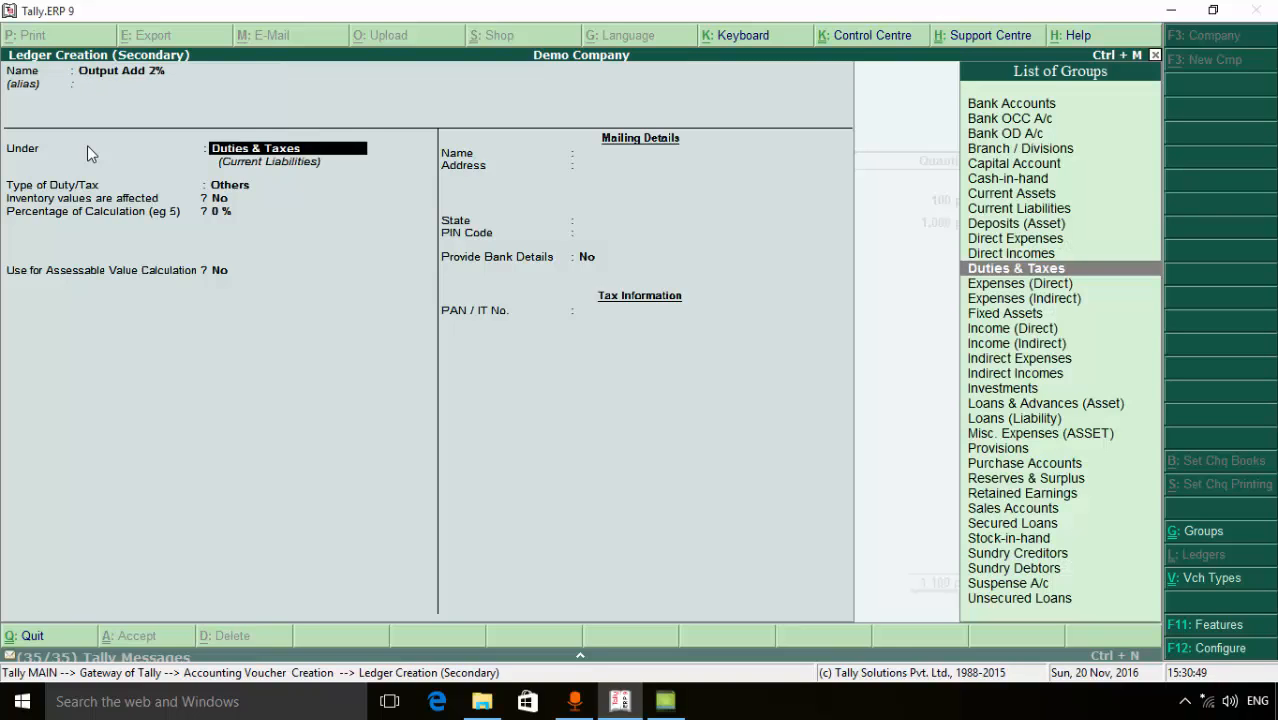
Keep the additional tax ledger under Duties & Taxes, with duty type VAT and sub type Output VAT.
key(Return)
key(Down)
key(Return)
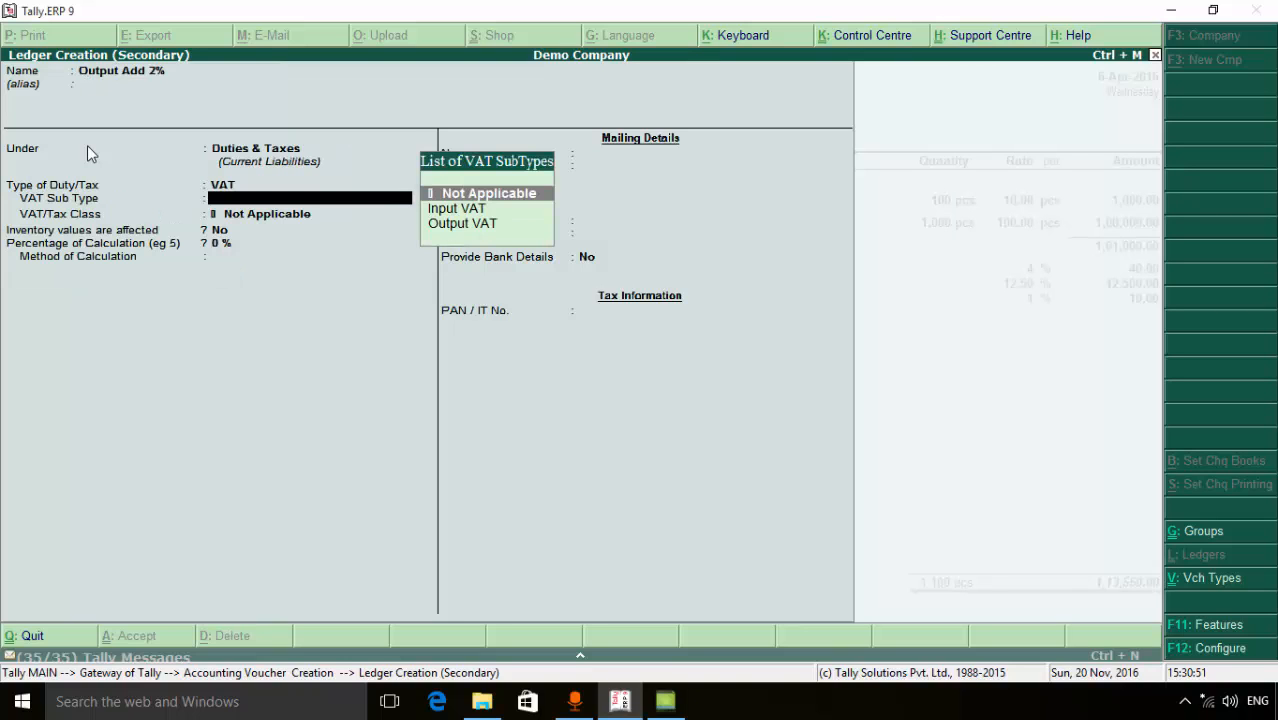
key(Down)
key(Down)
key(Return)
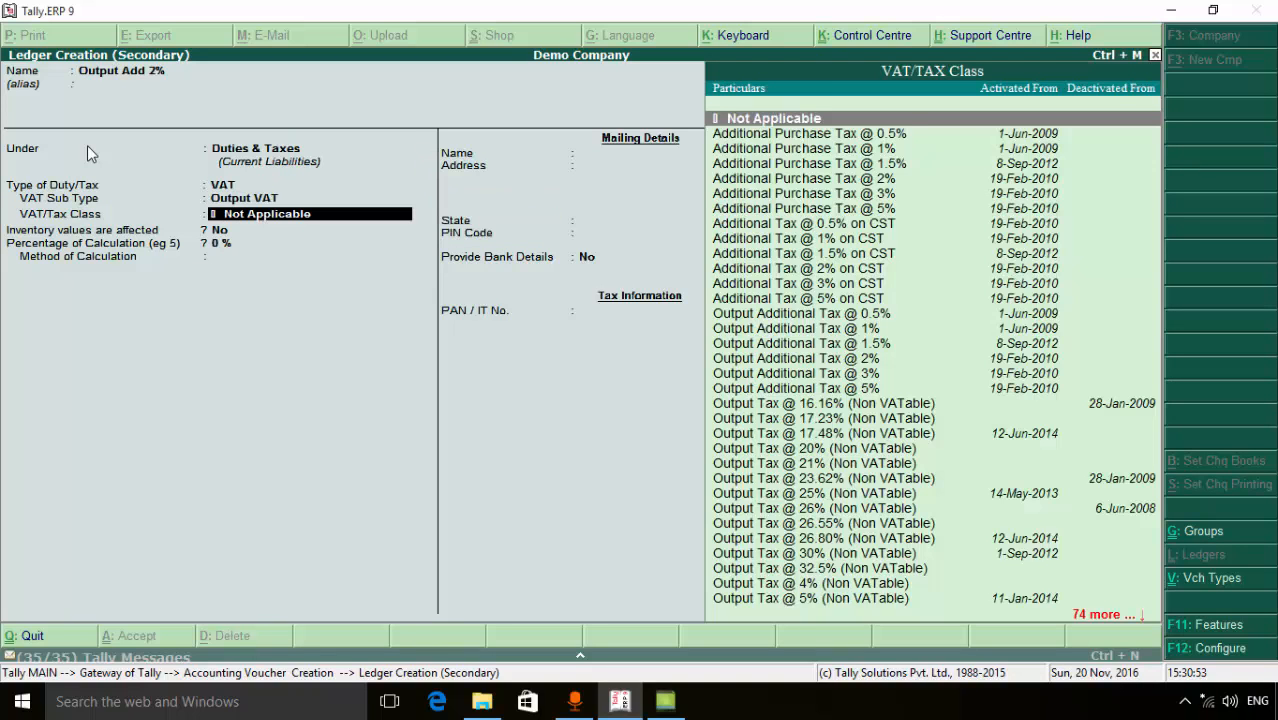
Give the ledger the VAT/Tax class Output Additional Tax @ 2% and save it into the invoice's tax line.
key(Down)
key(Down)
key(Down)
key(Down)
key(Down)
key(Down)
key(Down)
key(Down)
key(Down)
key(Down)
key(Down)
key(Down)
key(Down)
key(Down)
key(Down)
key(Down)
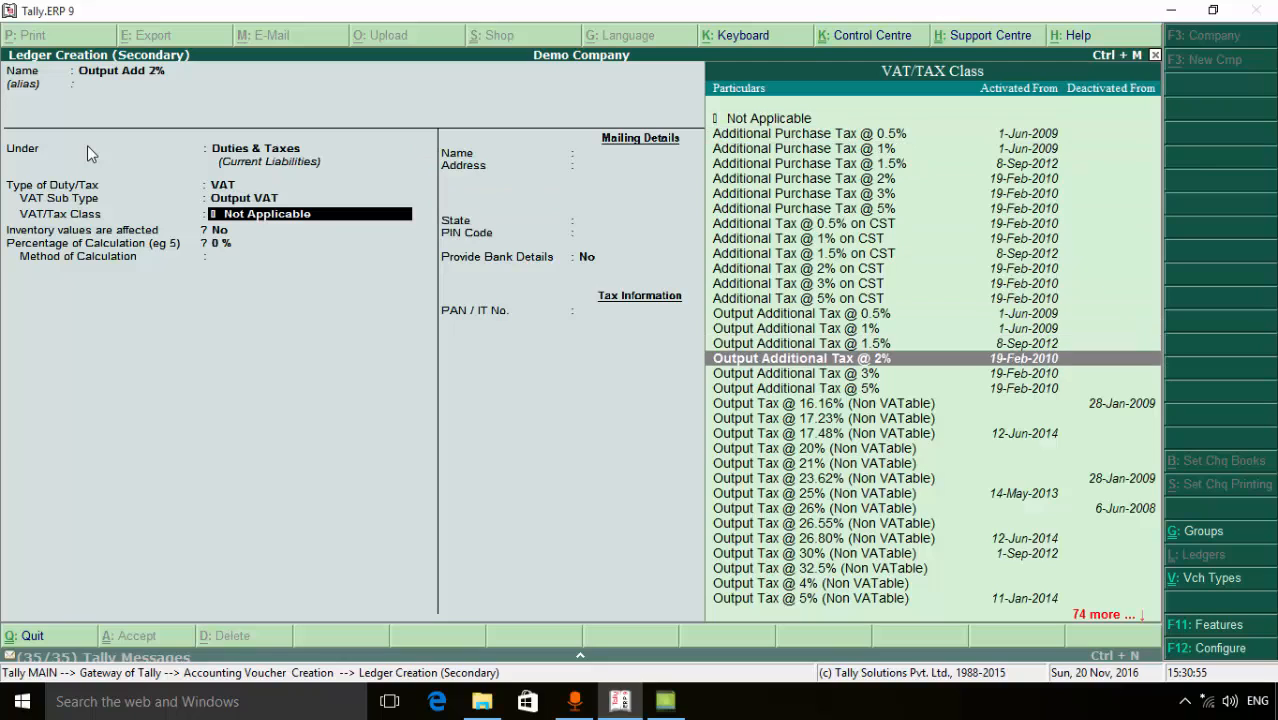
key(Return)
key(Return)
key(Return)
key(Return)
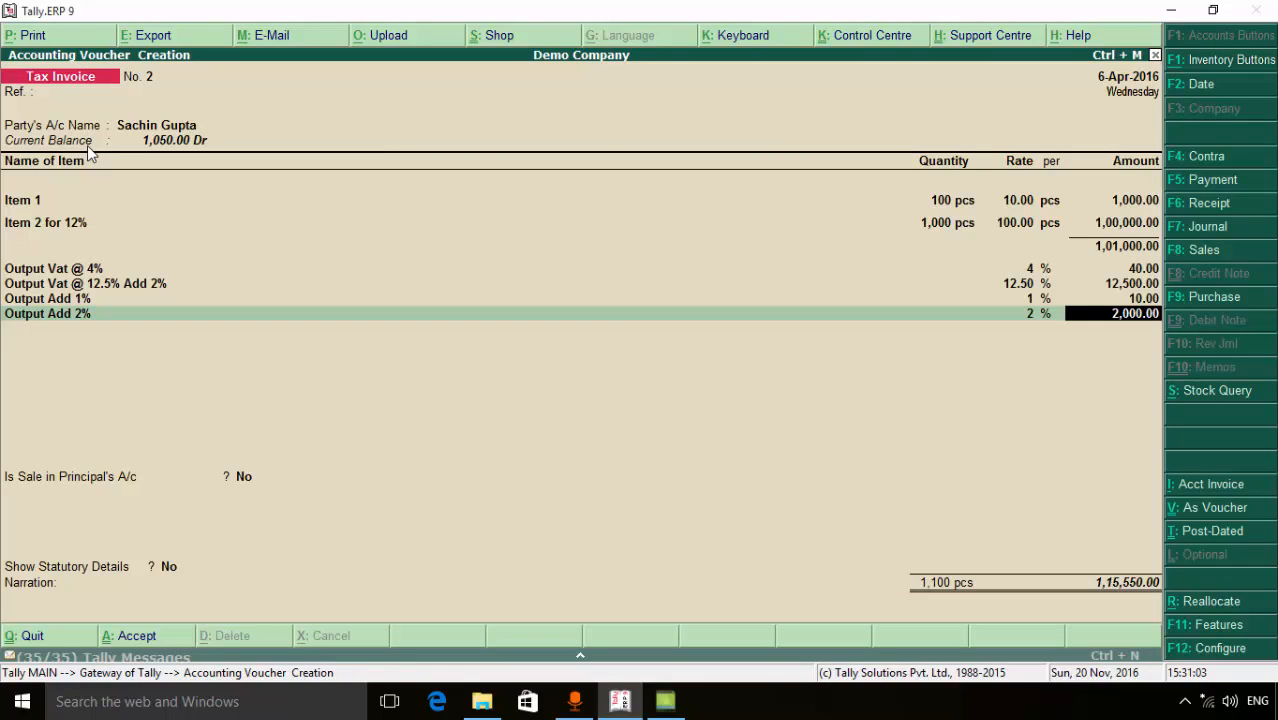
End the tax ledger list, leave the narration empty and save the tax invoice.
key(Return)
key(Return)
key(Return)
key(Return)
key(Return)
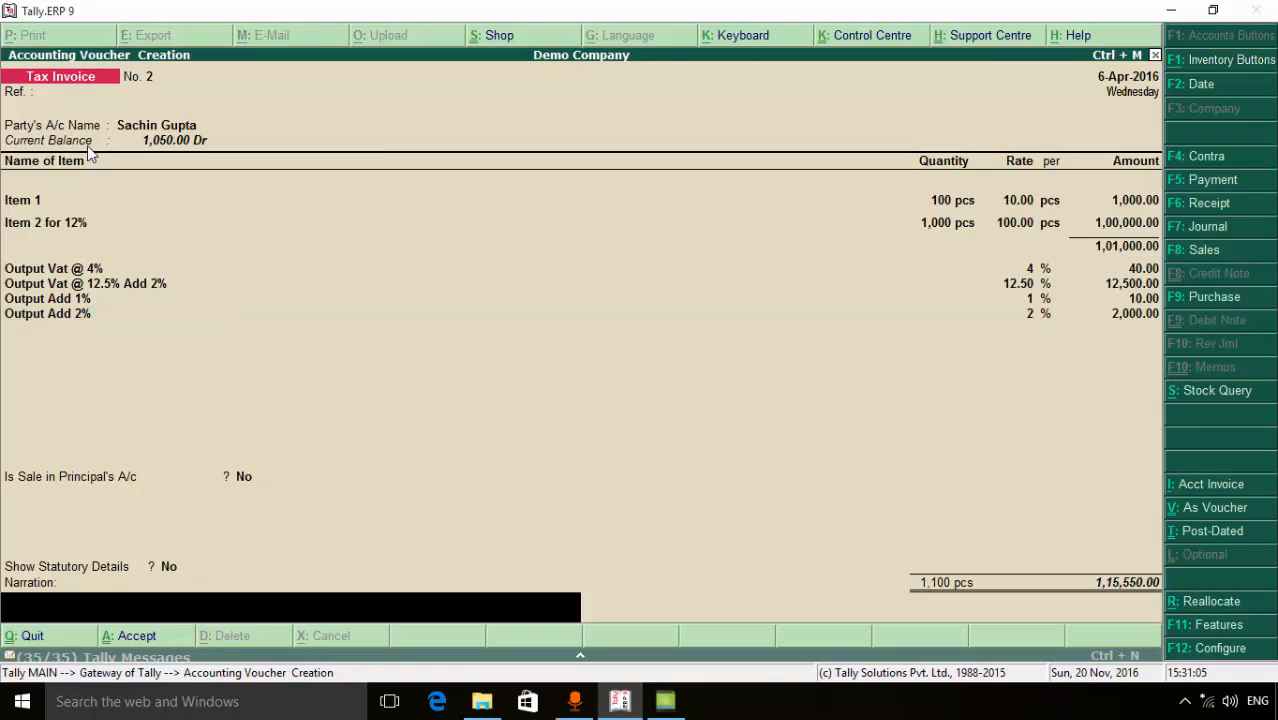
key(Return)
key(Return)
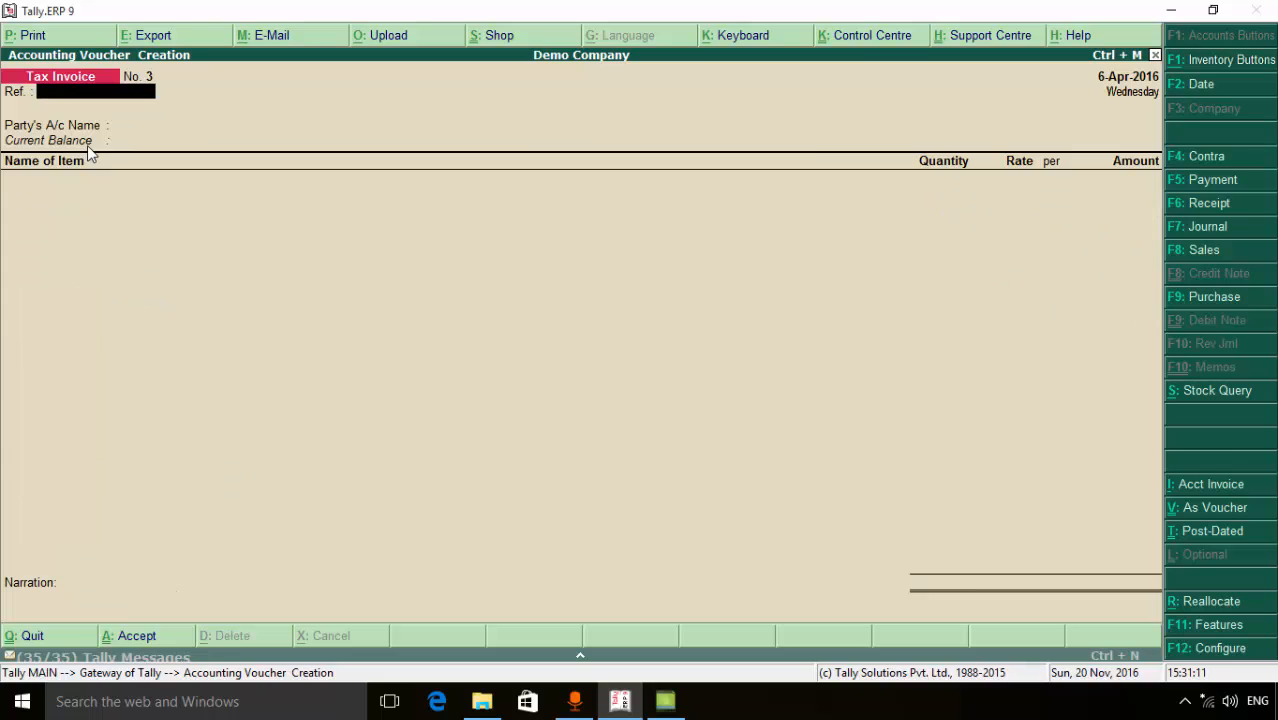
Reopen the saved tax invoice and examine its zoomed print preview, from the item and tax lines to the total.
key(Page_Up)
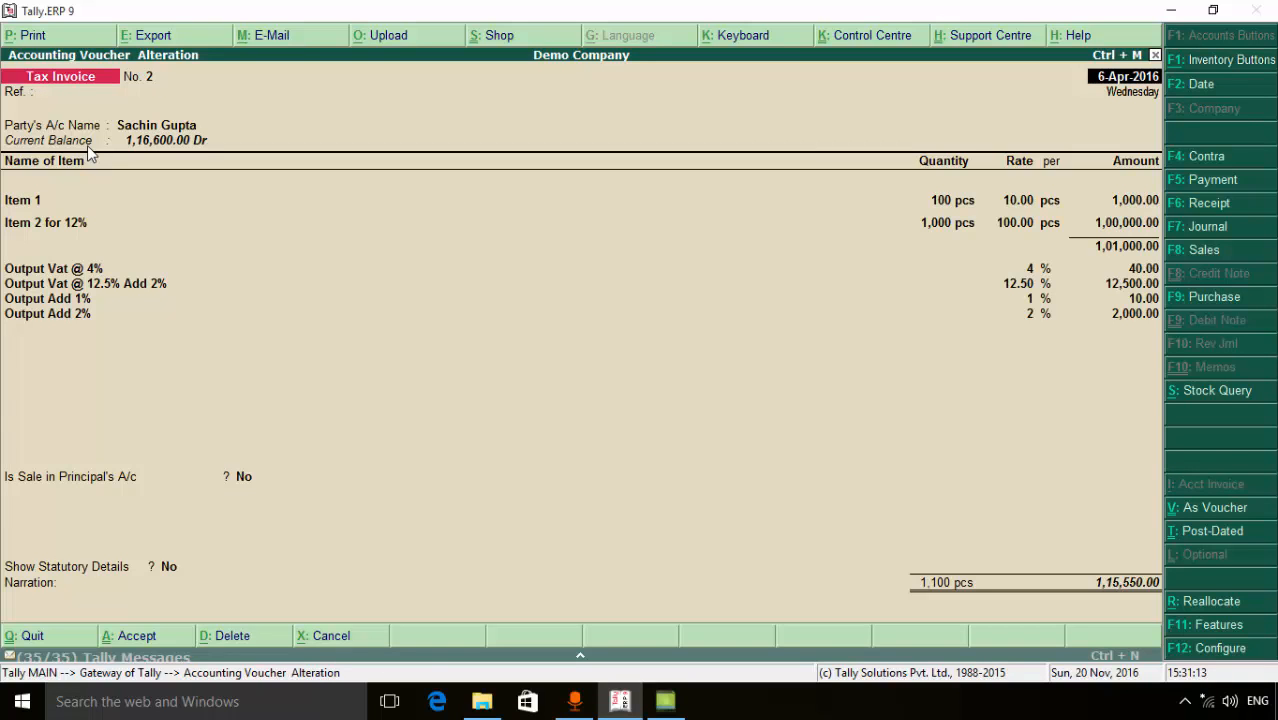
key(alt+p)
key(Return)
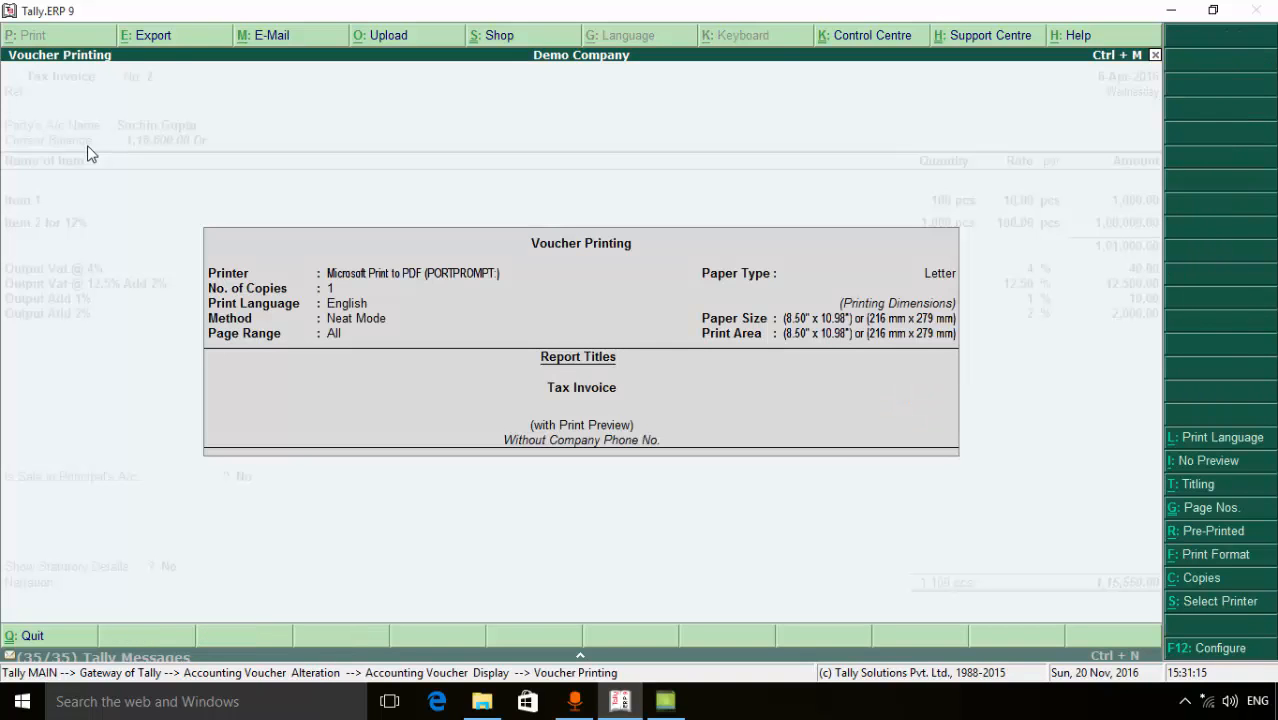
key(alt+z)
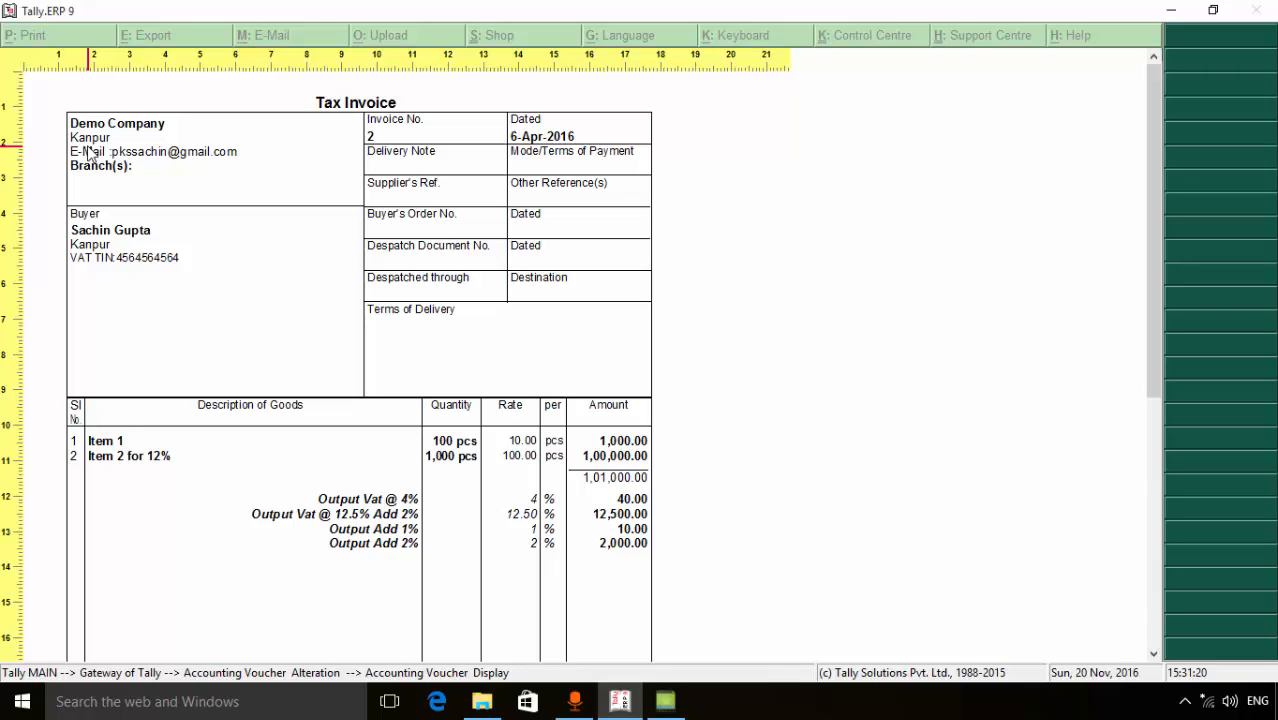
scroll(88, 152, down, 10)
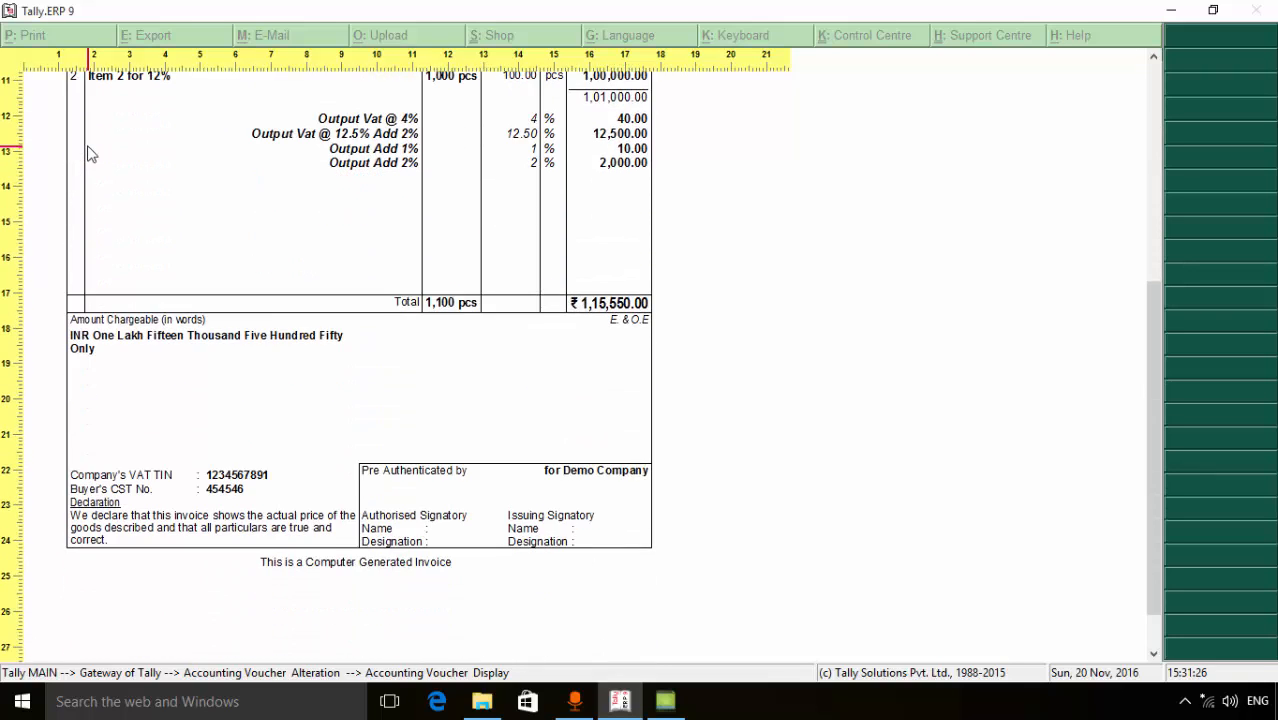
scroll(88, 152, up, 5)
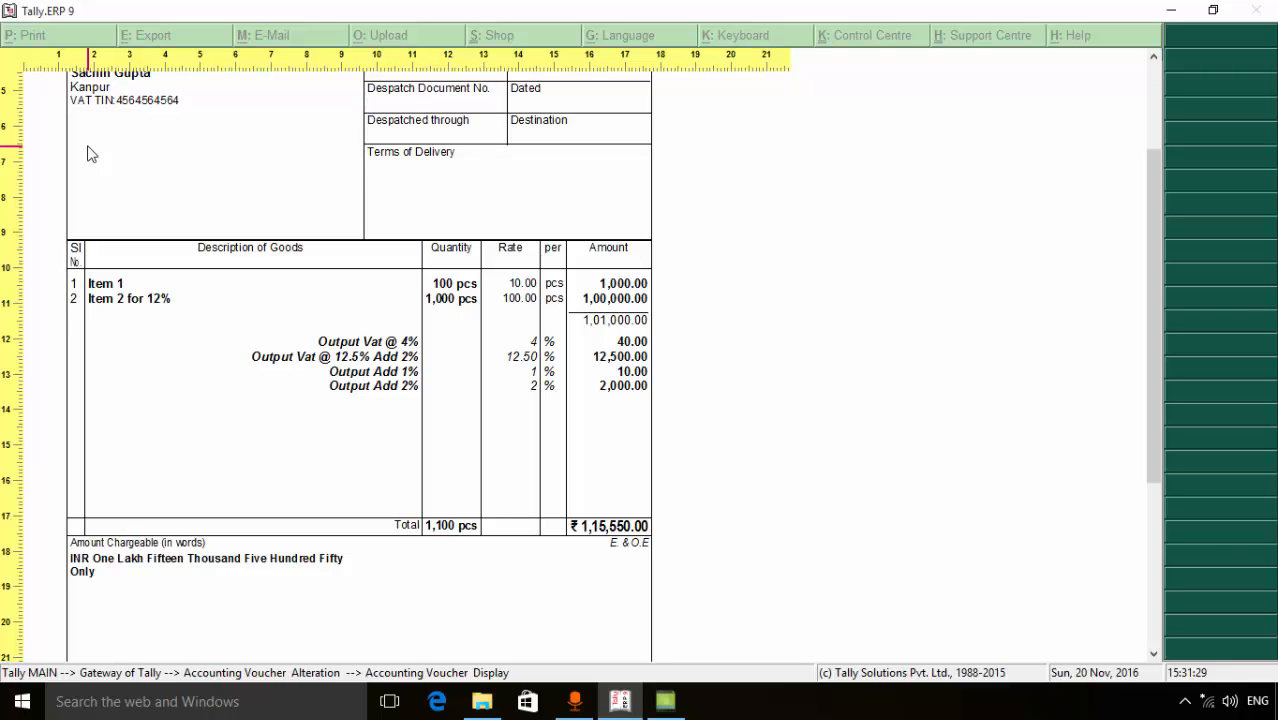
key(alt+z)
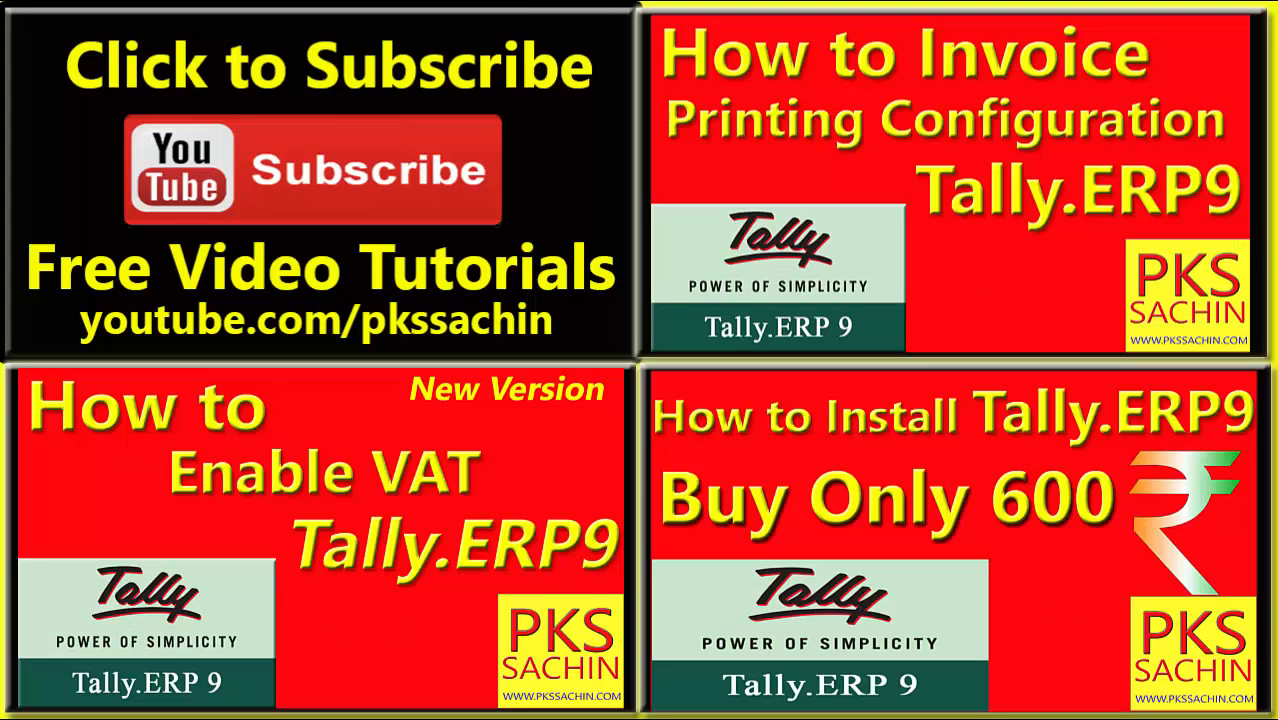